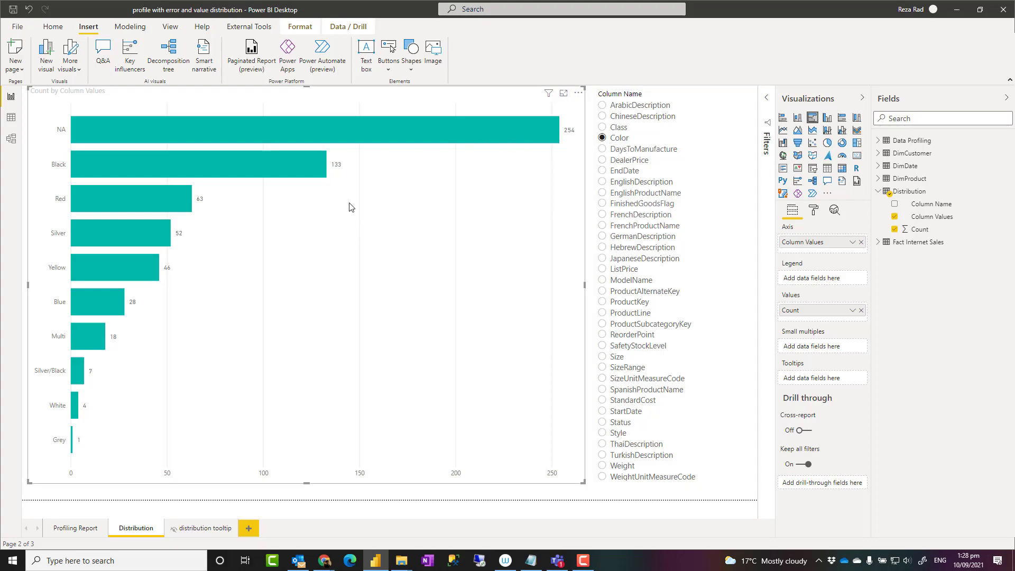
Open the Profiling Report page and view the value distribution tooltip for the Color row of the profiling table
{"action": "left_click", "coordinate": [73, 530]}
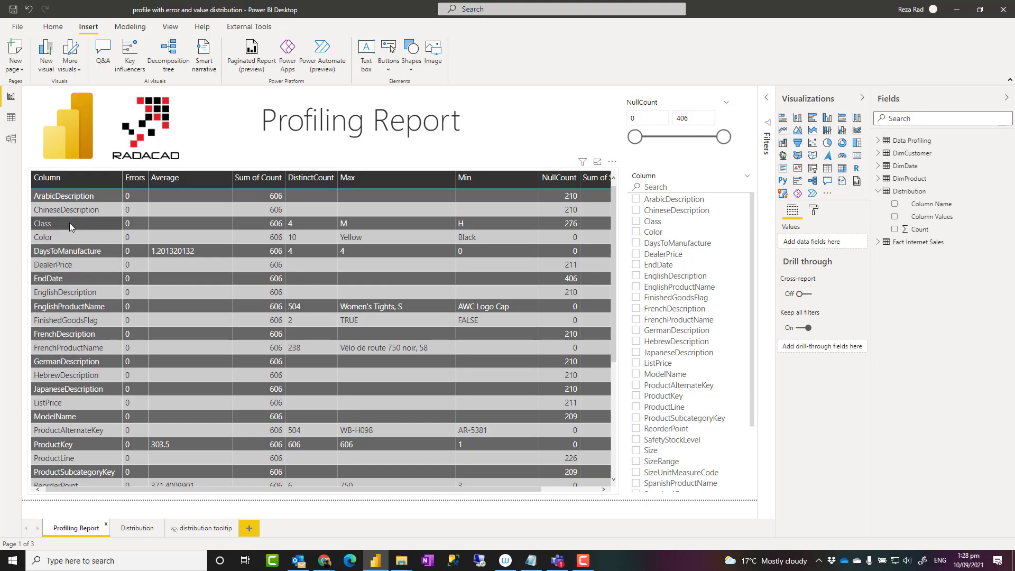
{"action": "mouse_move", "coordinate": [70, 226]}
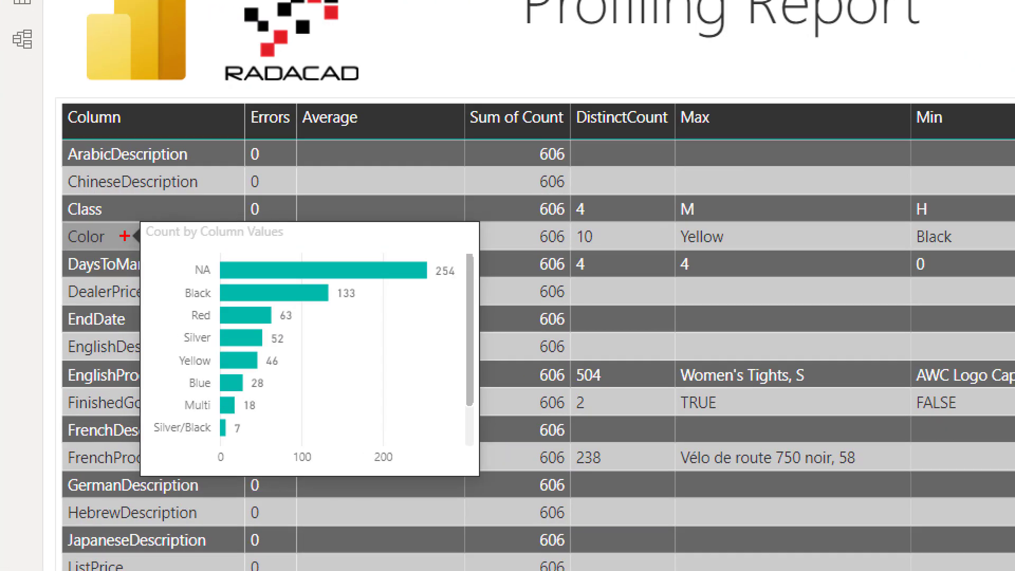
{"action": "mouse_move", "coordinate": [150, 226]}
{"action": "left_mouse_down"}
{"action": "mouse_move", "coordinate": [333, 381]}
{"action": "mouse_move", "coordinate": [473, 476]}
{"action": "left_mouse_up"}
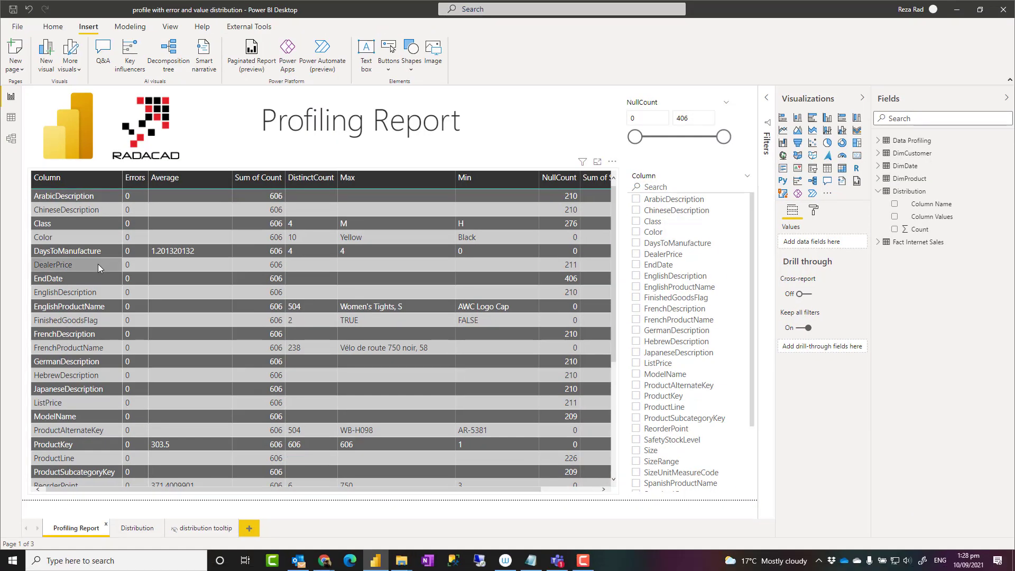
{"action": "mouse_move", "coordinate": [78, 223]}
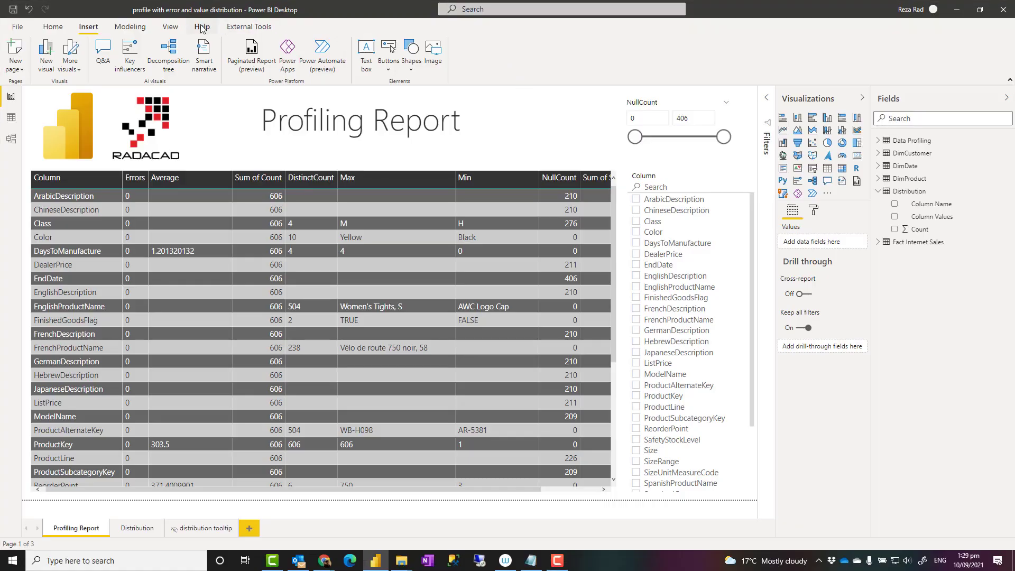
Open the Power Query Editor from the report and select the DimProduct query
{"action": "left_click", "coordinate": [52, 31]}
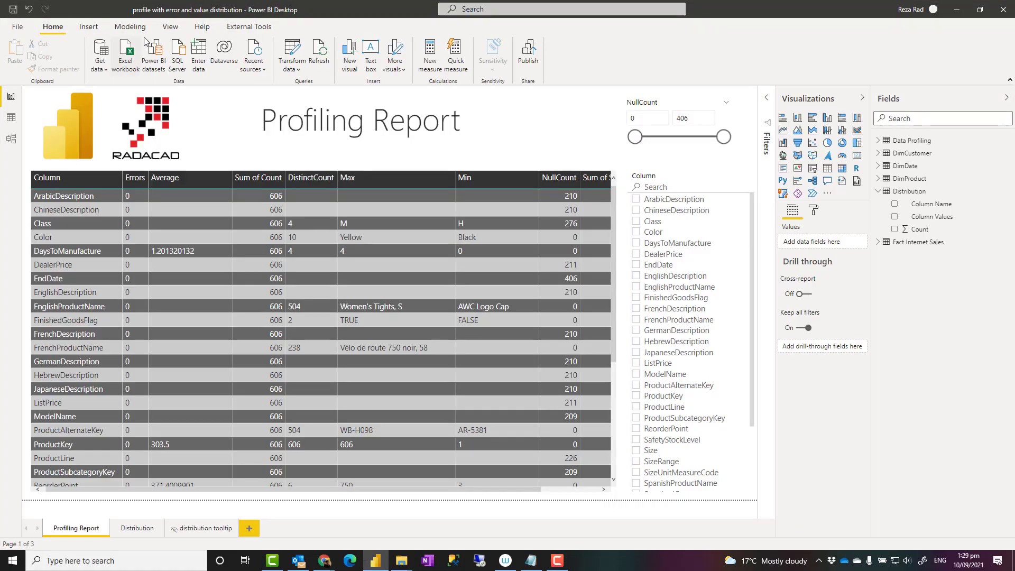
{"action": "left_click", "coordinate": [169, 28]}
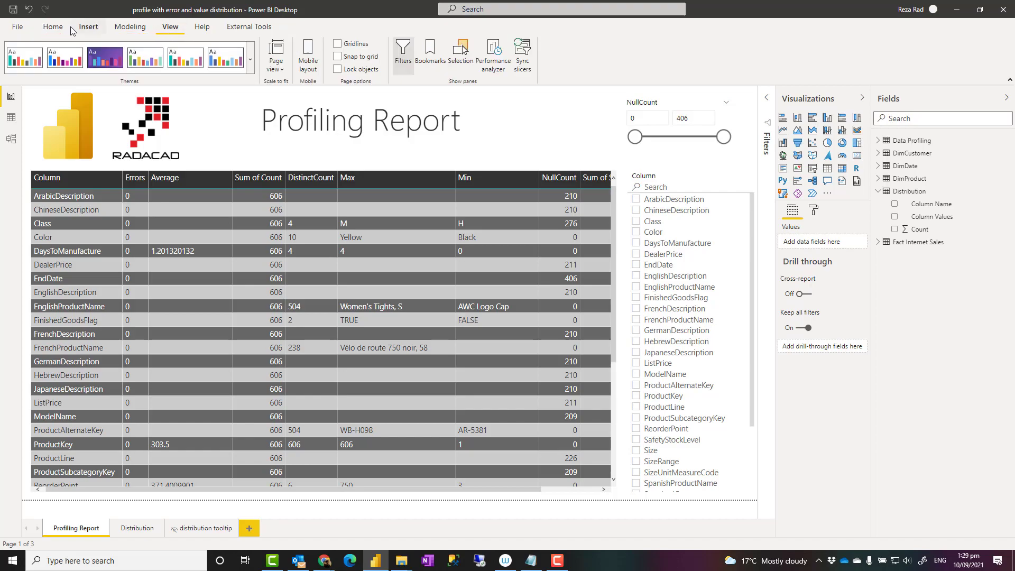
{"action": "left_click", "coordinate": [53, 27]}
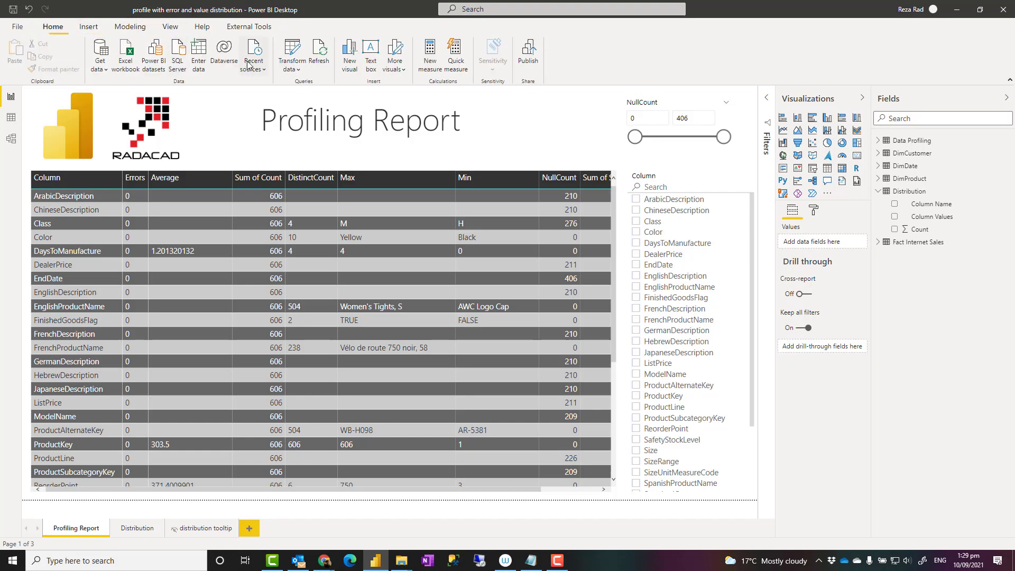
{"action": "left_click", "coordinate": [294, 53]}
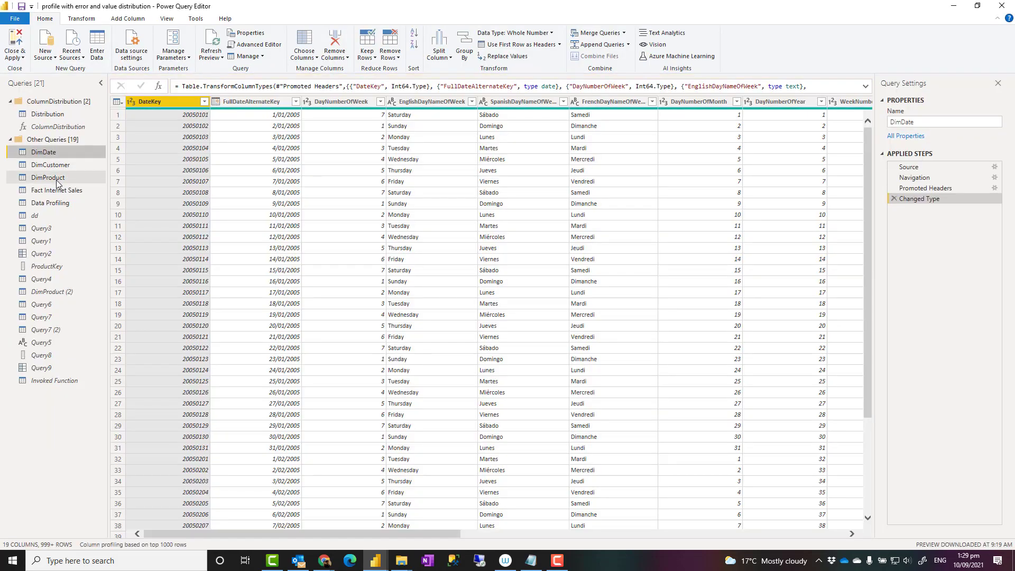
{"action": "left_click", "coordinate": [48, 178]}
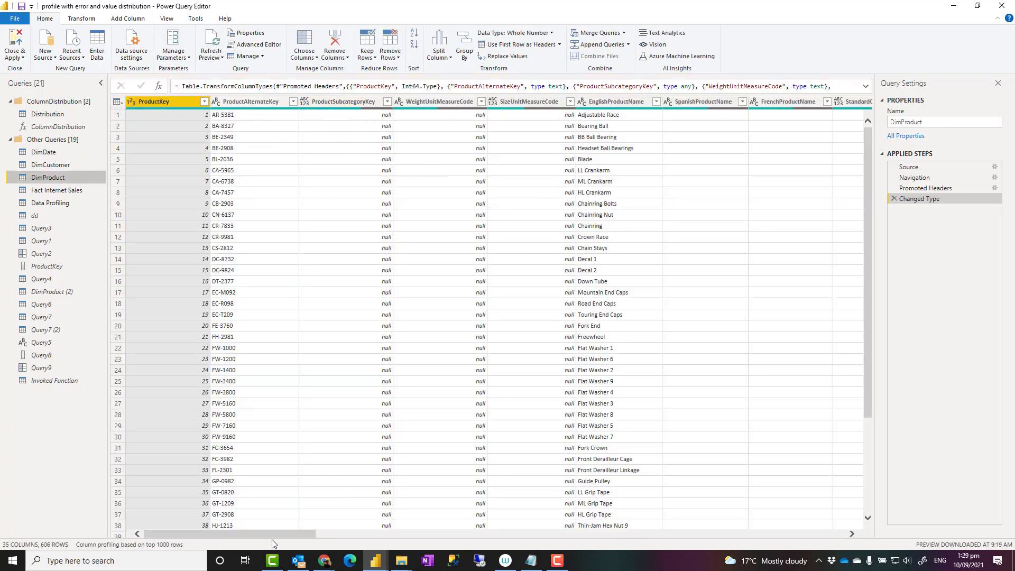
Turn on the column profile for DimProduct's Color column and examine its statistics and value distribution
{"action": "left_click_drag", "start_coordinate": [271, 534], "coordinate": [393, 538]}
{"action": "left_click", "coordinate": [527, 103]}
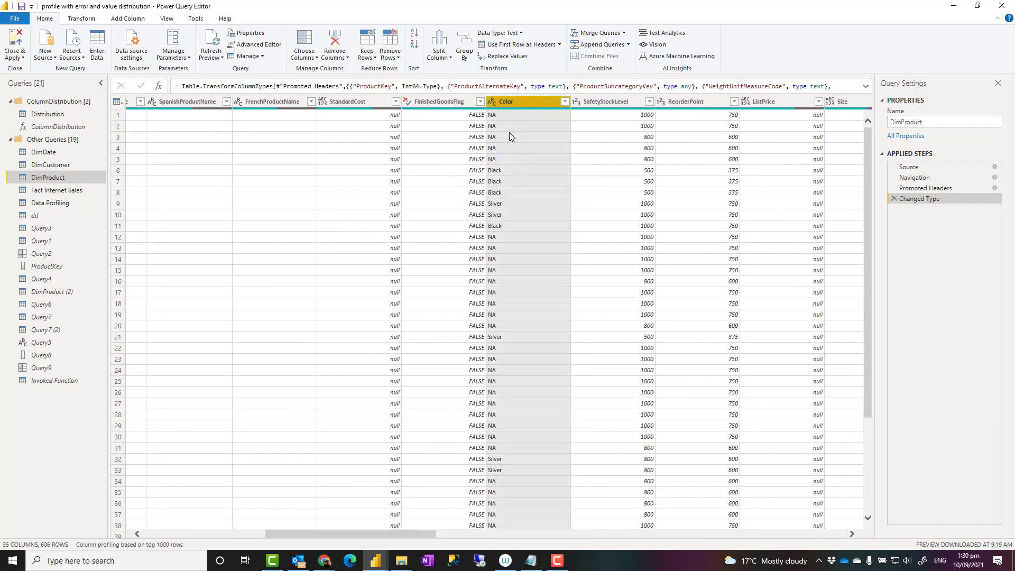
{"action": "left_click", "coordinate": [167, 20]}
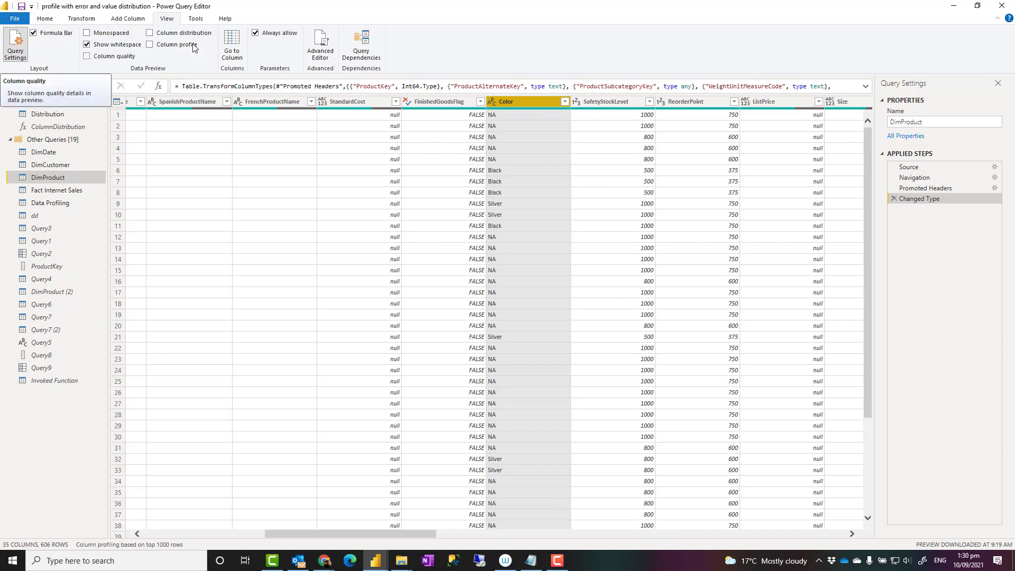
{"action": "left_click", "coordinate": [150, 45]}
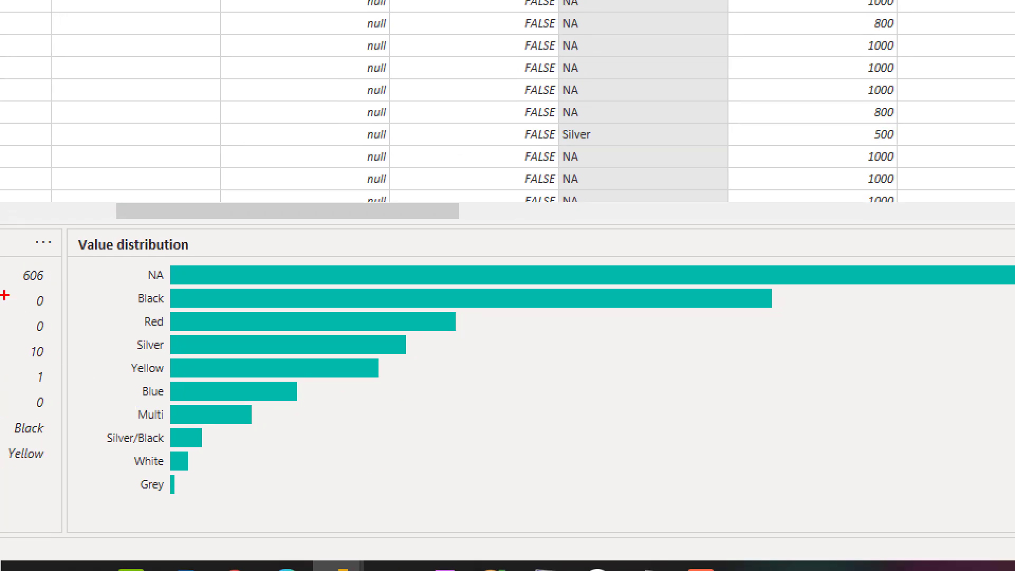
{"action": "mouse_move", "coordinate": [60, 226]}
{"action": "left_mouse_down"}
{"action": "mouse_move", "coordinate": [96, 263]}
{"action": "mouse_move", "coordinate": [906, 499]}
{"action": "mouse_move", "coordinate": [1004, 513]}
{"action": "left_mouse_up"}
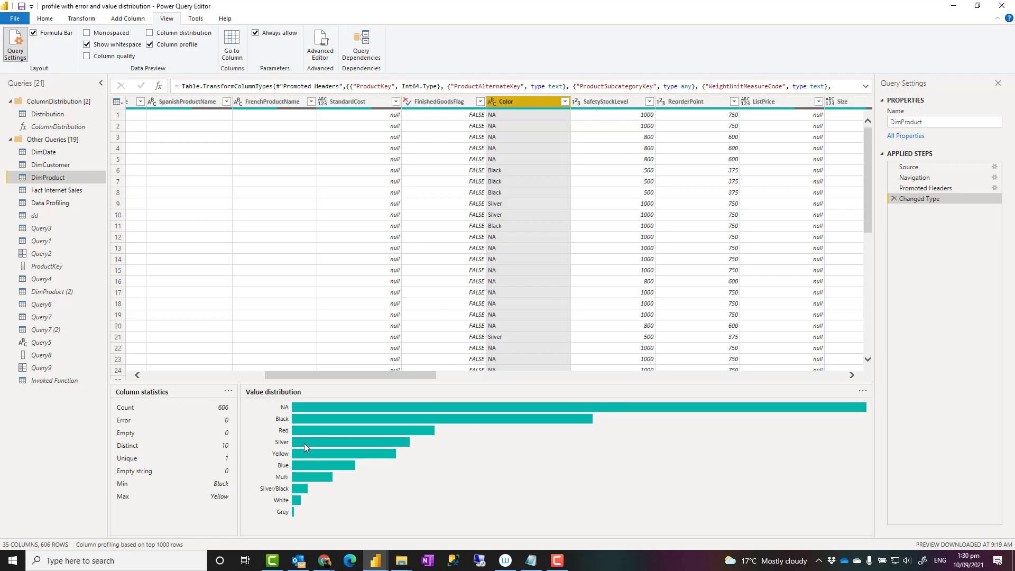
{"action": "mouse_move", "coordinate": [295, 516]}
Minimize the Power Query Editor and examine the profiling table on the Profiling Report page
{"action": "left_click", "coordinate": [954, 8]}
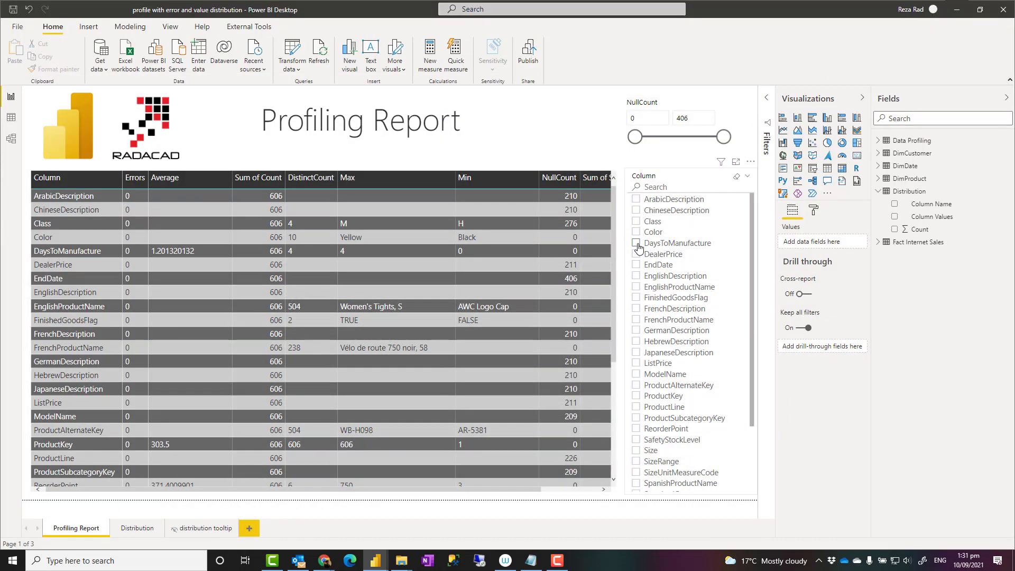
{"action": "left_click", "coordinate": [618, 253]}
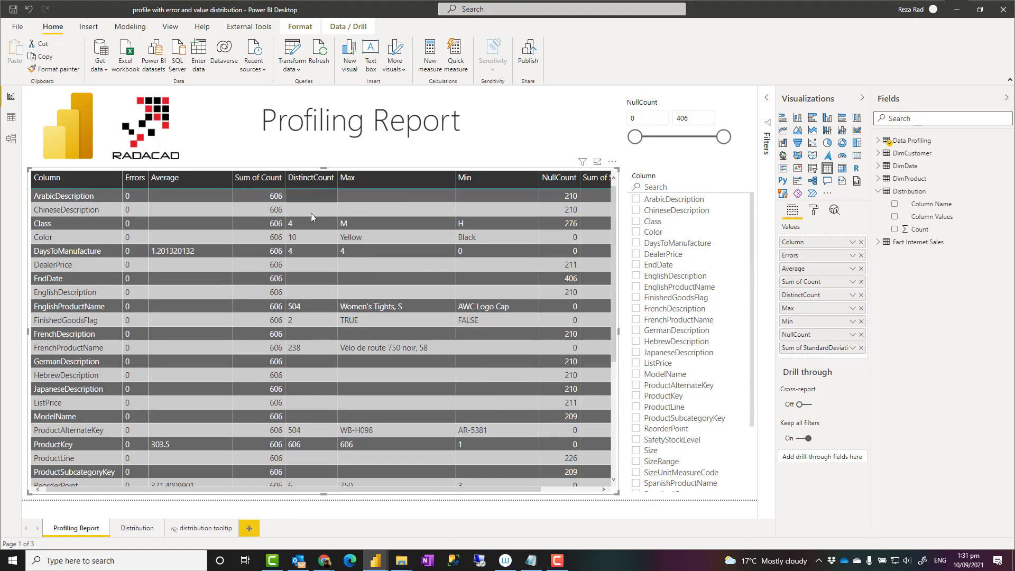
{"action": "left_click_drag", "start_coordinate": [425, 490], "coordinate": [405, 494]}
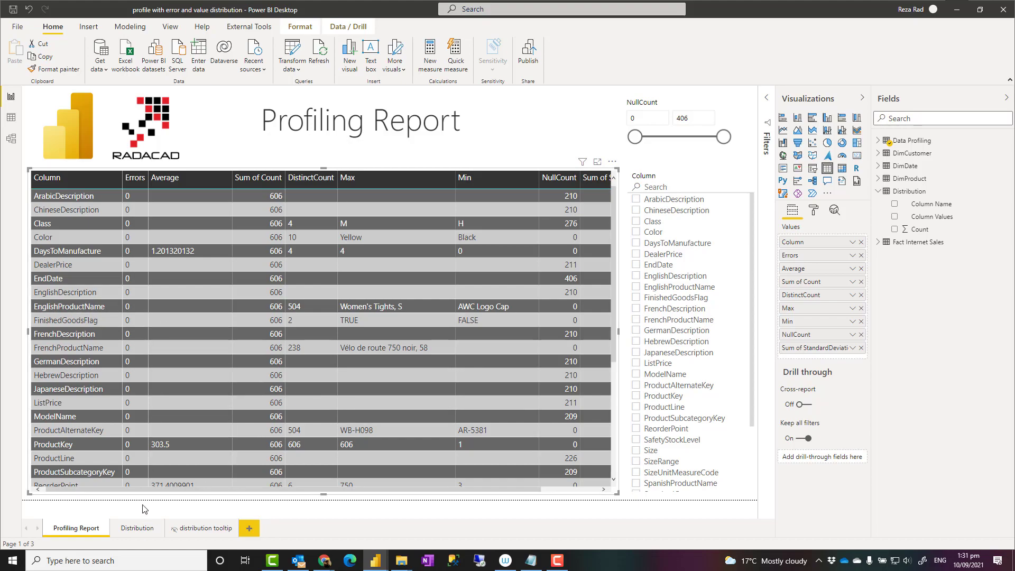
On the Distribution page, select Class in the Column Name slicer, then switch the selection back to Color
{"action": "left_click", "coordinate": [137, 528]}
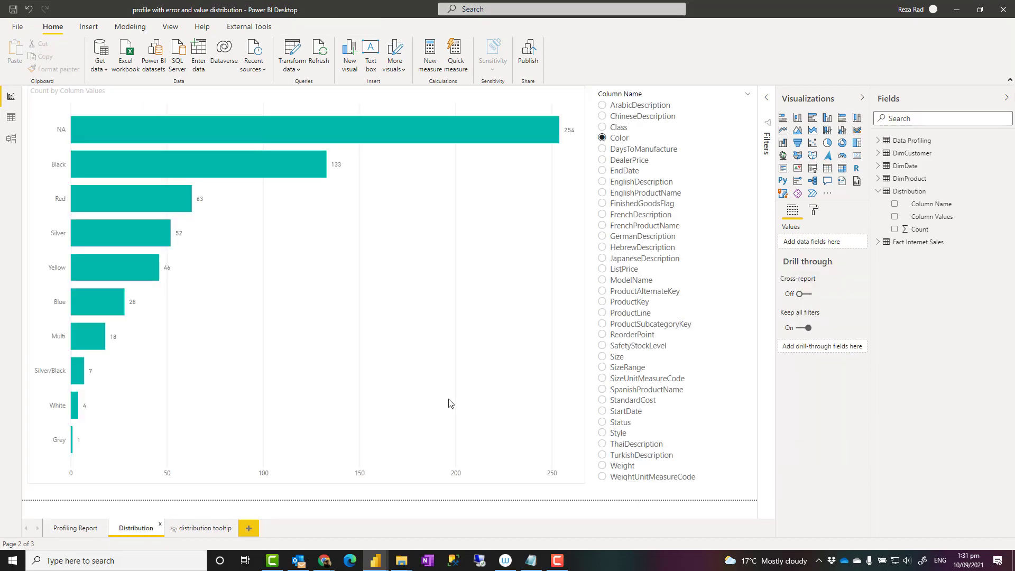
{"action": "left_click", "coordinate": [619, 128]}
{"action": "left_click", "coordinate": [620, 139]}
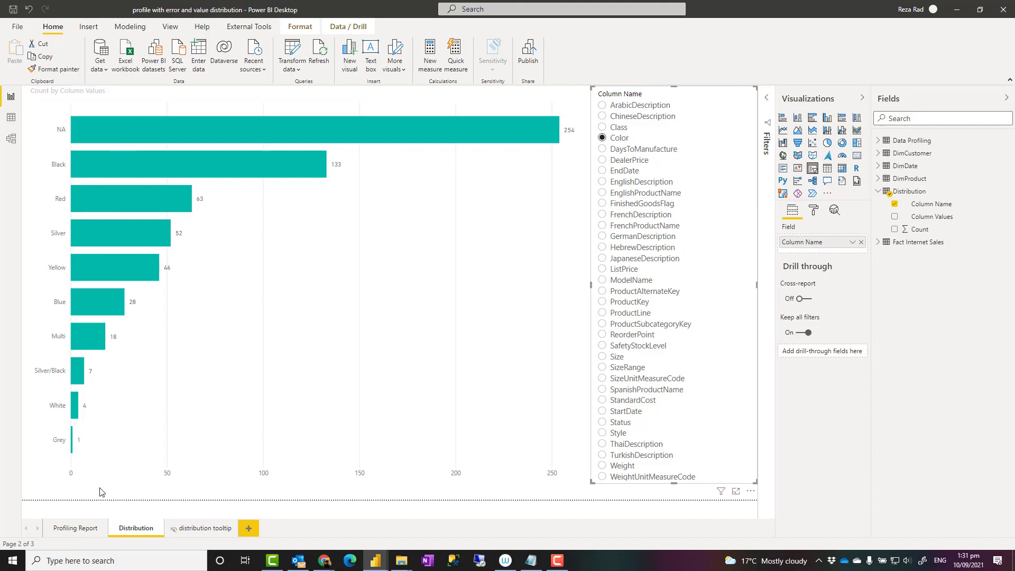
Bring back the Power Query Editor maximized and turn off the column profile for the DimProduct query
{"action": "left_click", "coordinate": [298, 51]}
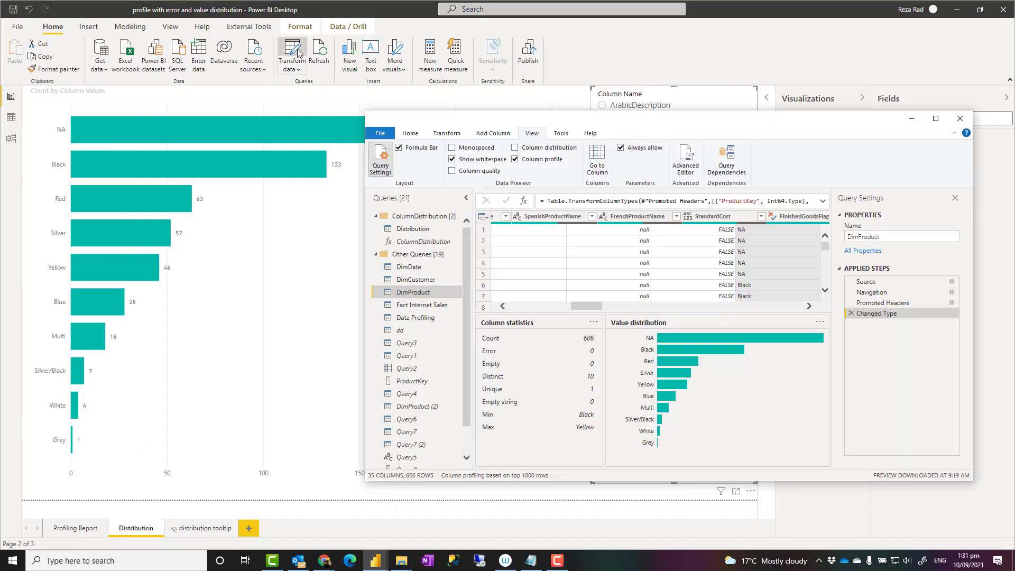
{"action": "left_click", "coordinate": [935, 118]}
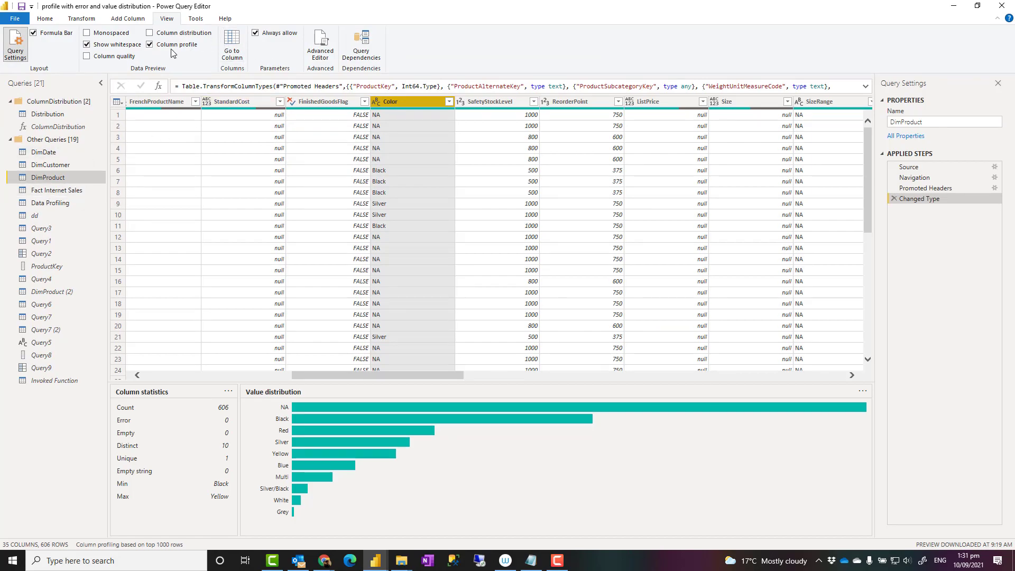
{"action": "left_click", "coordinate": [151, 45]}
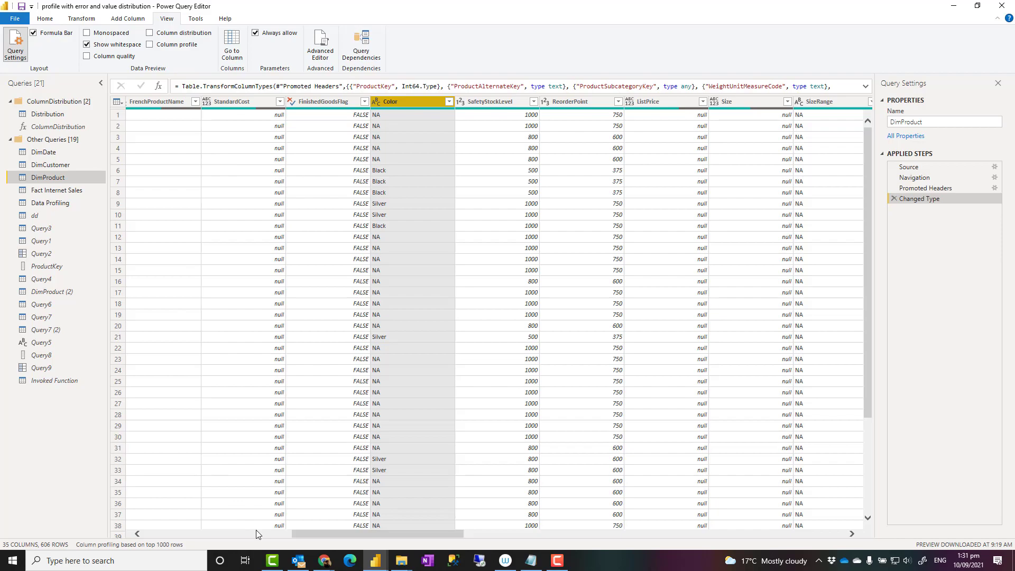
{"action": "left_click_drag", "start_coordinate": [312, 534], "coordinate": [185, 507]}
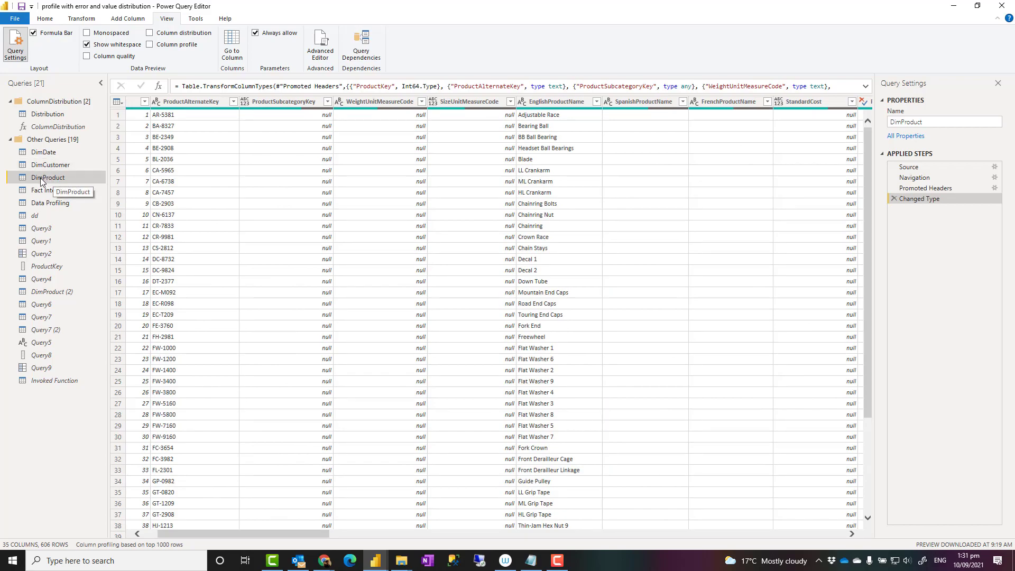
Inspect the Distribution query's Removed Columns step and preview the list of values for Color in an enlarged preview pane
{"action": "left_click", "coordinate": [59, 115]}
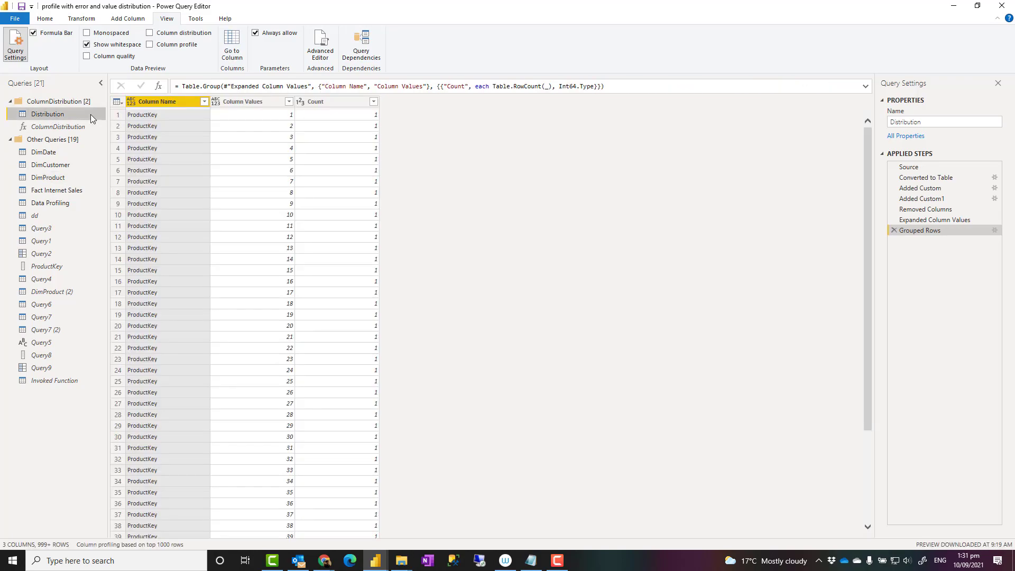
{"action": "left_click", "coordinate": [922, 210]}
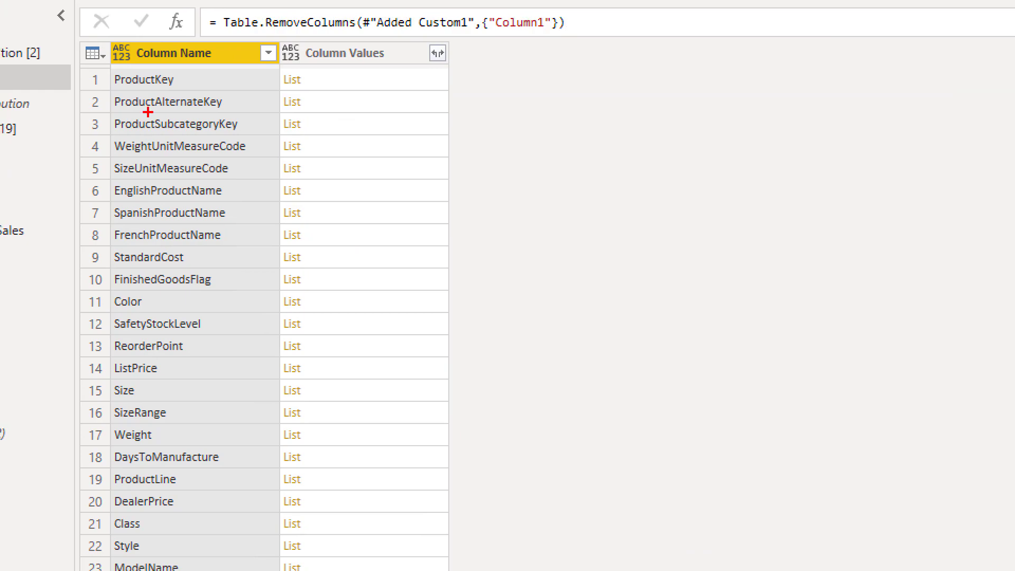
{"action": "left_click_drag", "start_coordinate": [138, 59], "coordinate": [228, 64]}
{"action": "left_click_drag", "start_coordinate": [117, 309], "coordinate": [141, 305]}
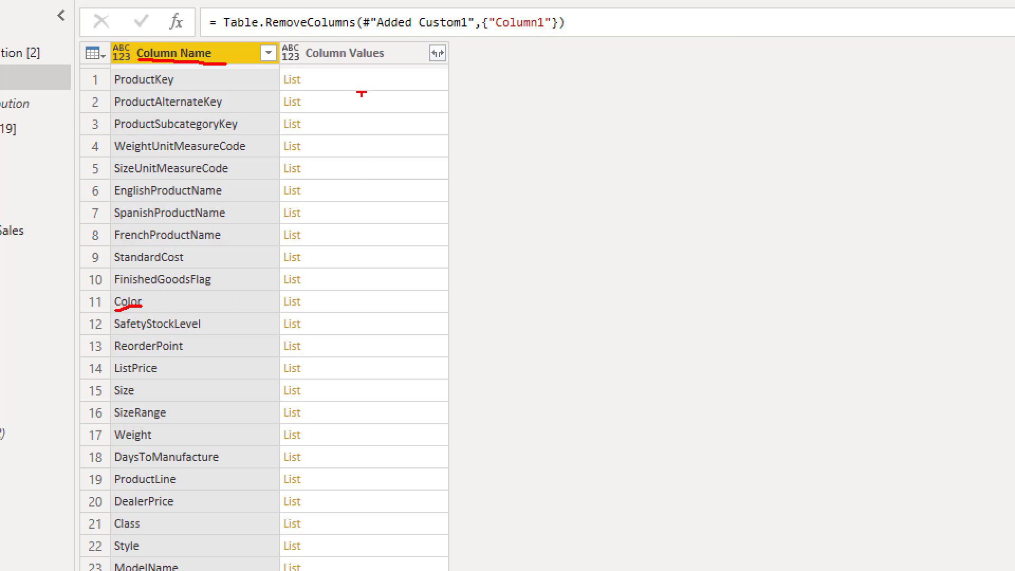
{"action": "left_click_drag", "start_coordinate": [319, 61], "coordinate": [394, 64]}
{"action": "left_click_drag", "start_coordinate": [279, 67], "coordinate": [312, 561]}
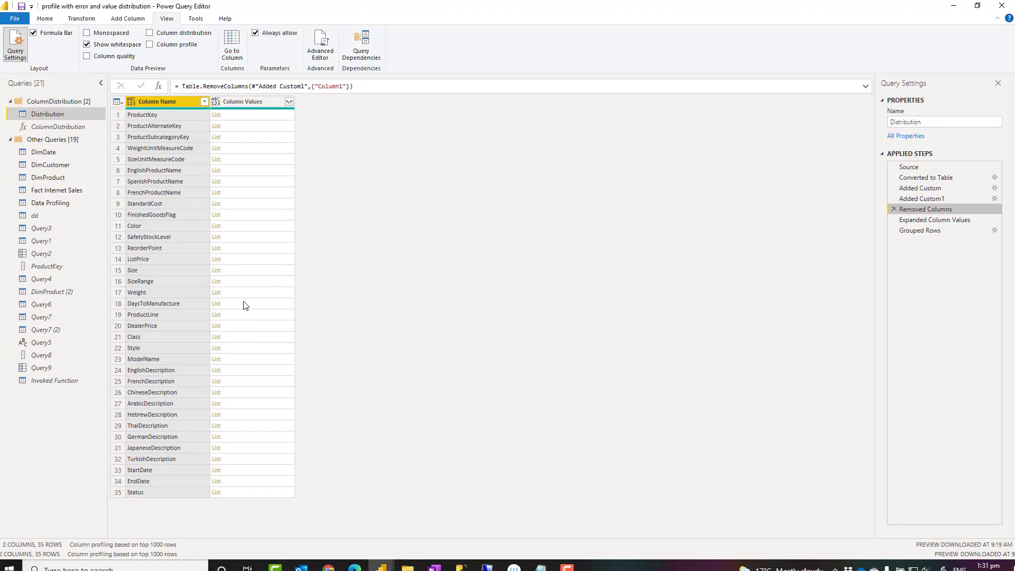
{"action": "left_click", "coordinate": [340, 315]}
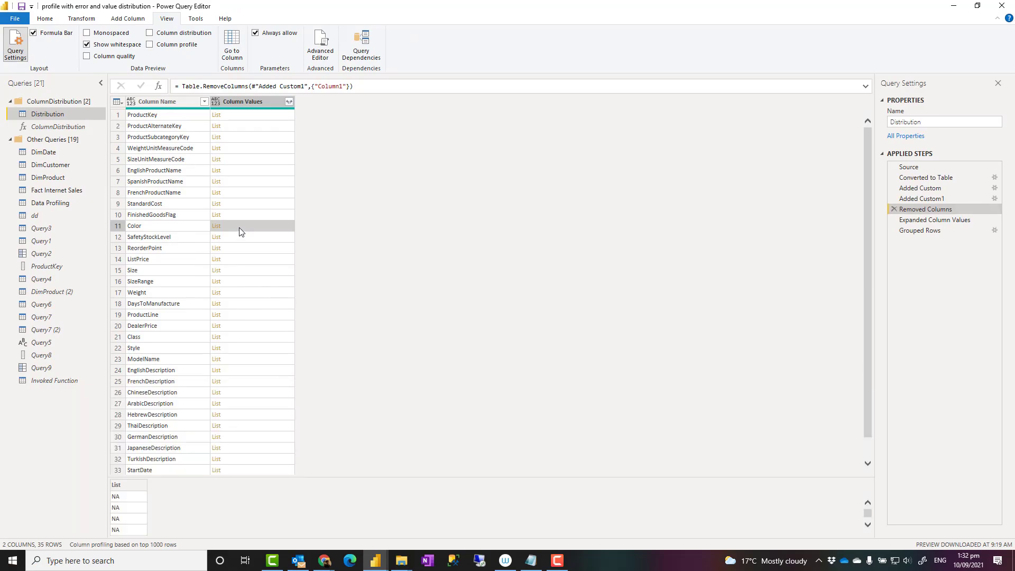
{"action": "left_click_drag", "start_coordinate": [347, 477], "coordinate": [381, 274]}
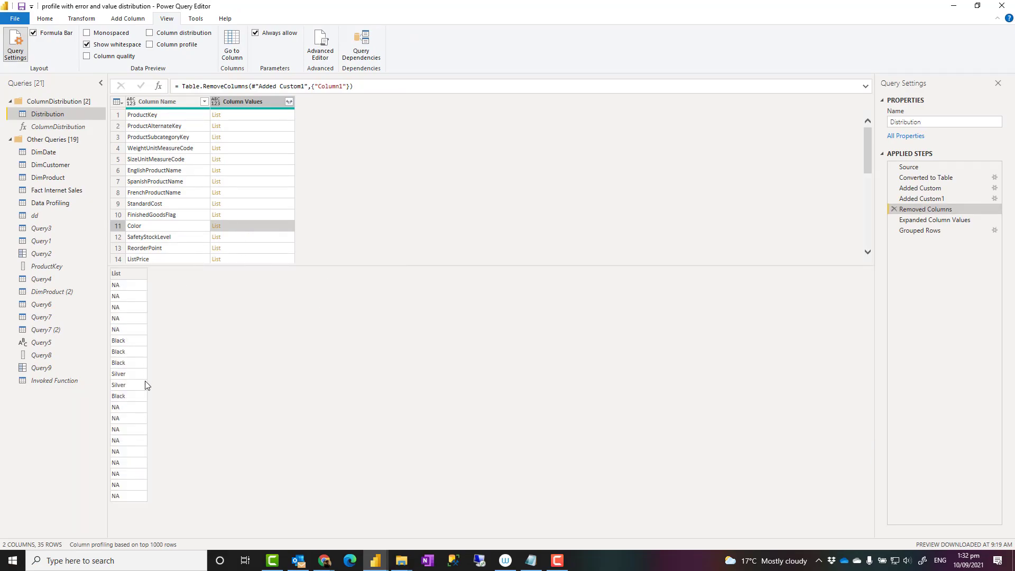
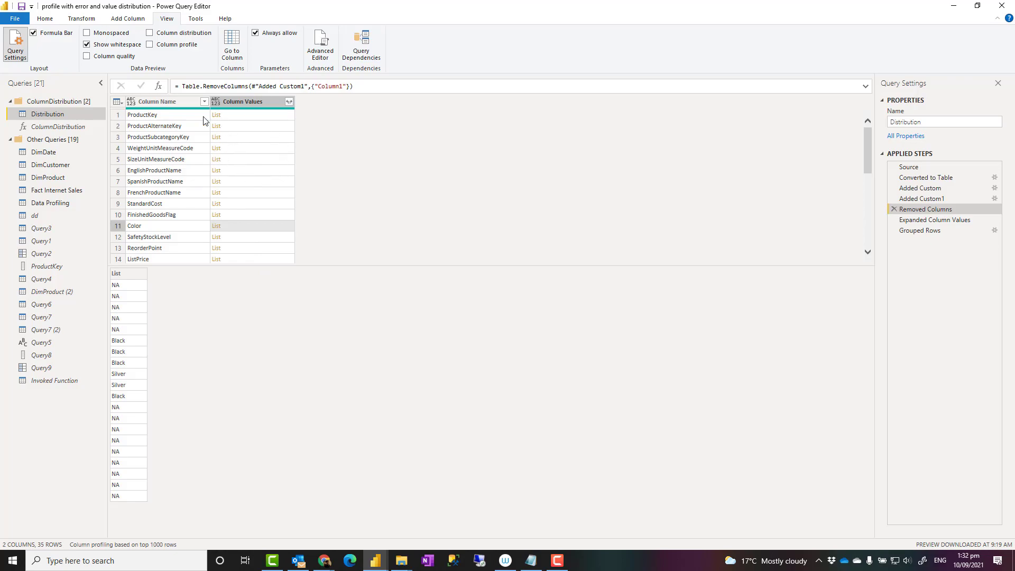
{"action": "left_click", "coordinate": [45, 18]}
{"action": "left_click", "coordinate": [51, 59]}
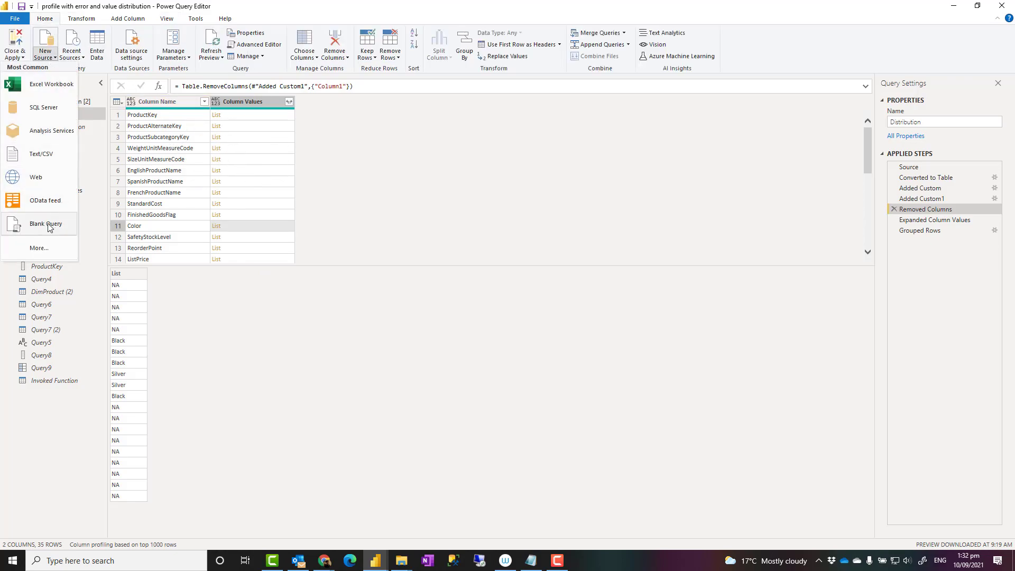
{"action": "left_click", "coordinate": [527, 200]}
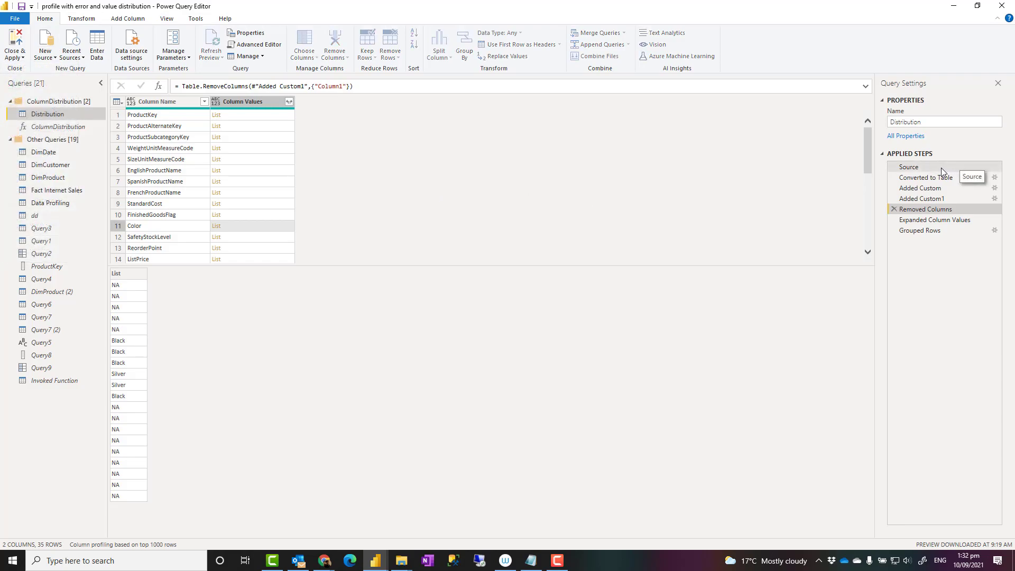
Examine the Distribution query's Source step and the list formula {0..Table.ColumnCount(DimProduct)-1}
{"action": "left_click", "coordinate": [941, 167]}
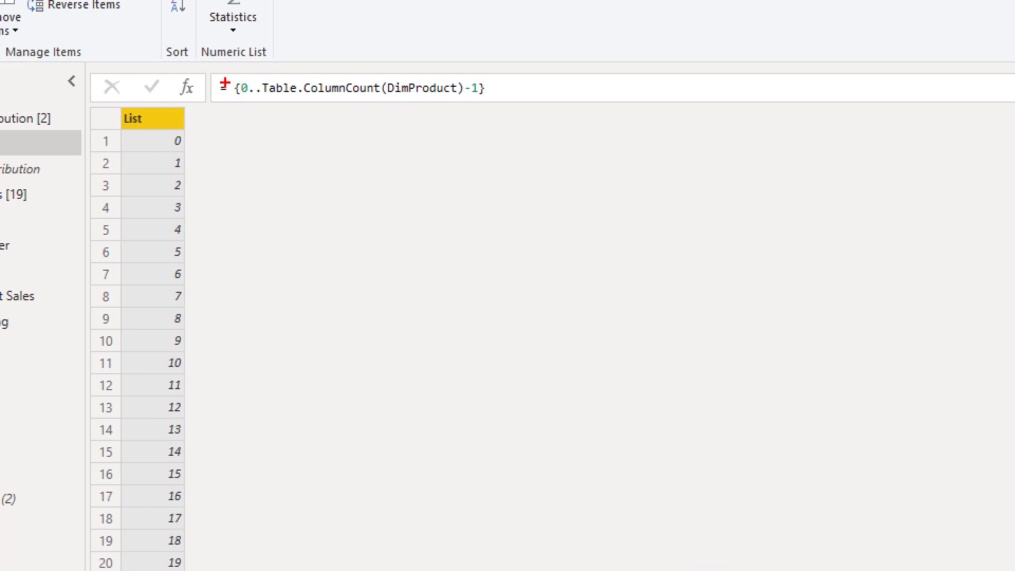
{"action": "mouse_move", "coordinate": [208, 70]}
{"action": "left_mouse_down"}
{"action": "mouse_move", "coordinate": [386, 108]}
{"action": "mouse_move", "coordinate": [544, 113]}
{"action": "left_mouse_up"}
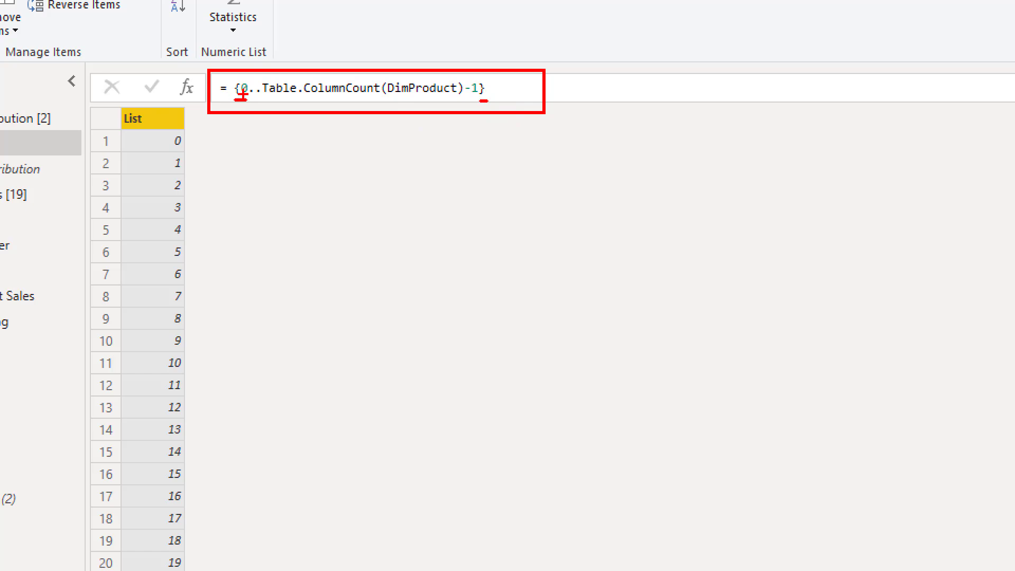
{"action": "left_click_drag", "start_coordinate": [242, 77], "coordinate": [243, 40]}
{"action": "mouse_move", "coordinate": [263, 76]}
{"action": "left_mouse_down"}
{"action": "mouse_move", "coordinate": [362, 53]}
{"action": "mouse_move", "coordinate": [454, 68]}
{"action": "left_mouse_up"}
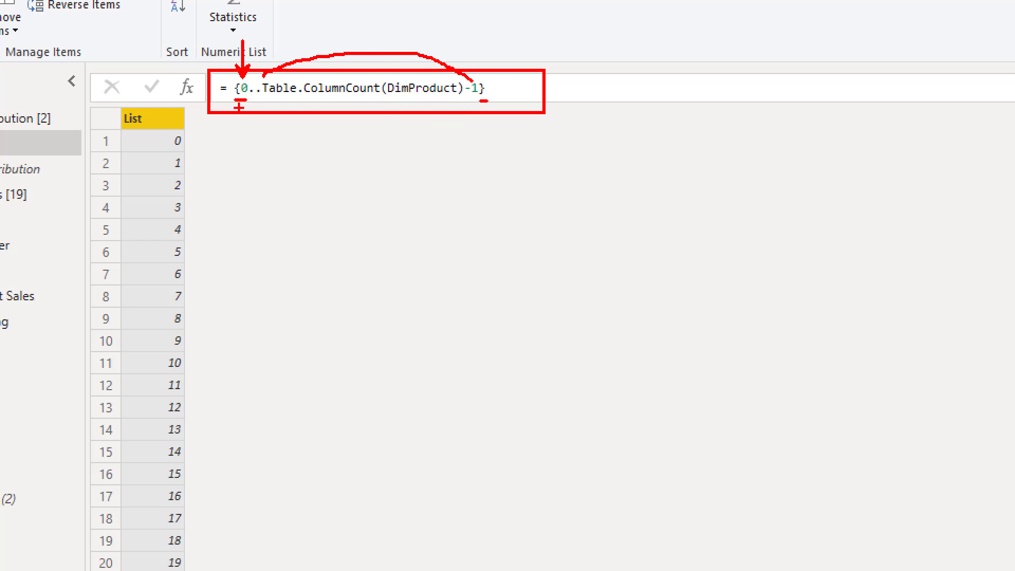
{"action": "left_click_drag", "start_coordinate": [480, 101], "coordinate": [486, 101]}
{"action": "key", "text": "Escape"}
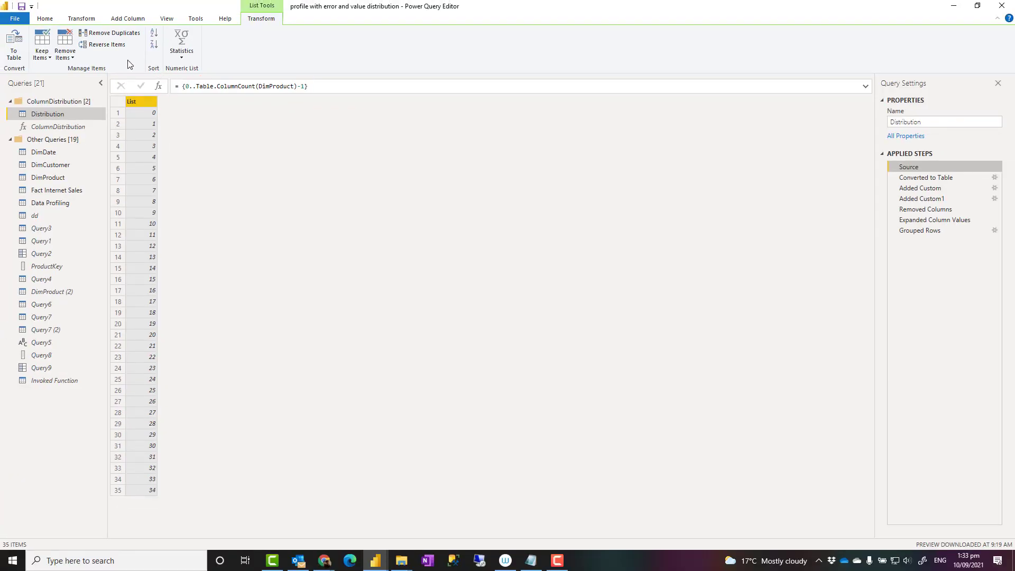
Examine the number list from the Source step and its single-column table form in the Converted to Table step
{"action": "left_click", "coordinate": [308, 86]}
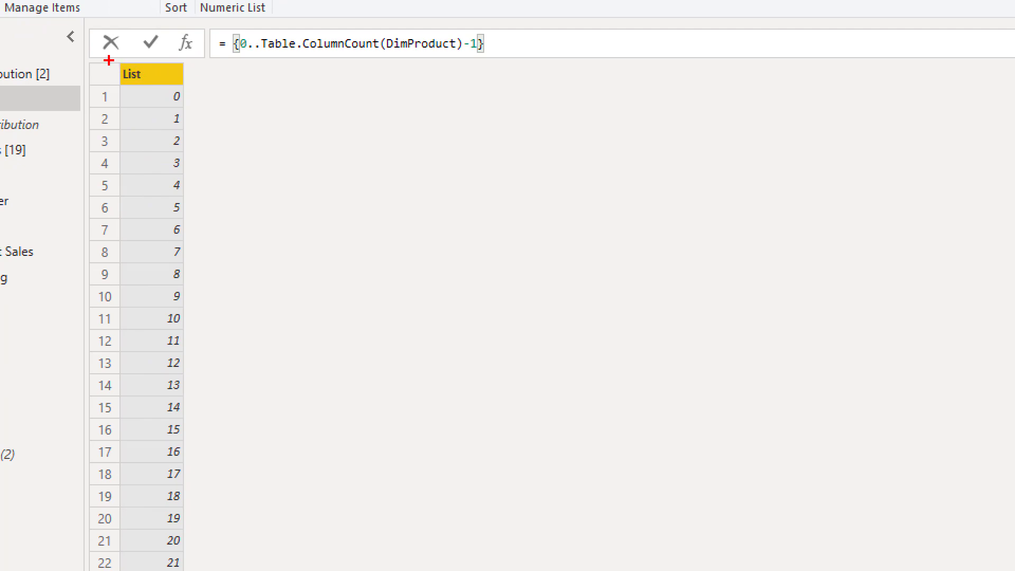
{"action": "mouse_move", "coordinate": [109, 58]}
{"action": "left_mouse_down"}
{"action": "mouse_move", "coordinate": [211, 437]}
{"action": "mouse_move", "coordinate": [212, 545]}
{"action": "left_mouse_up"}
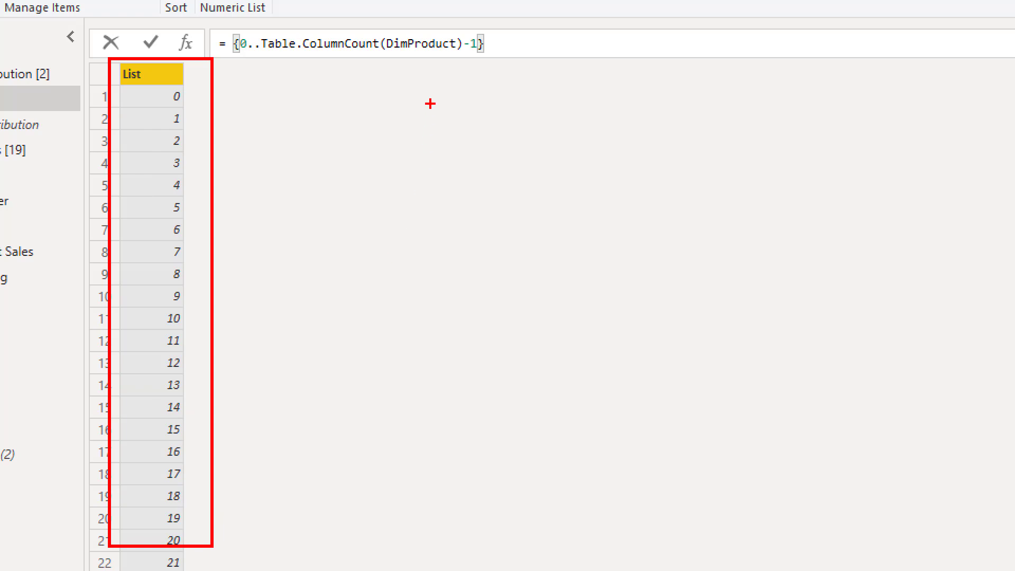
{"action": "key", "text": "Escape"}
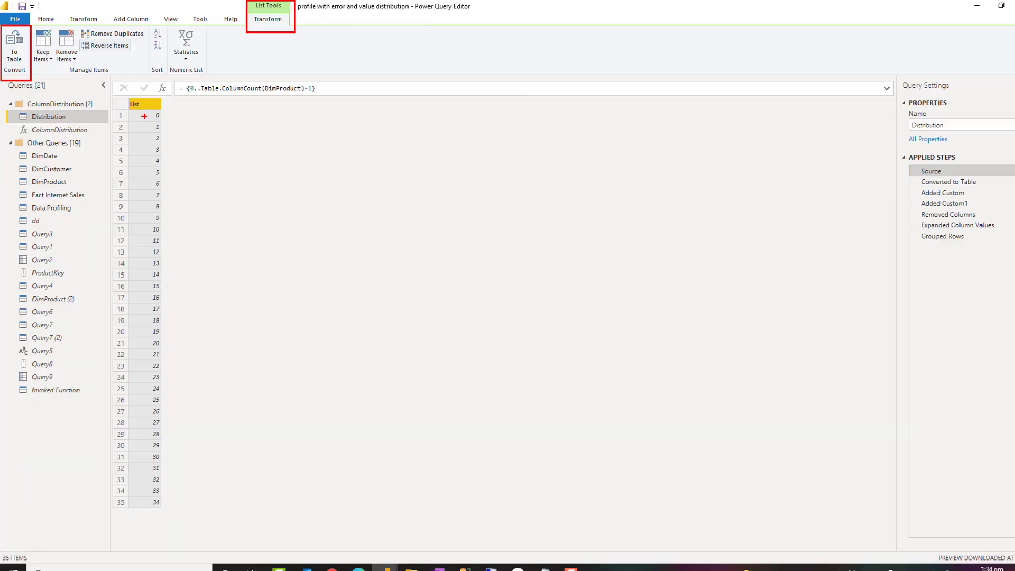
{"action": "left_click", "coordinate": [927, 178]}
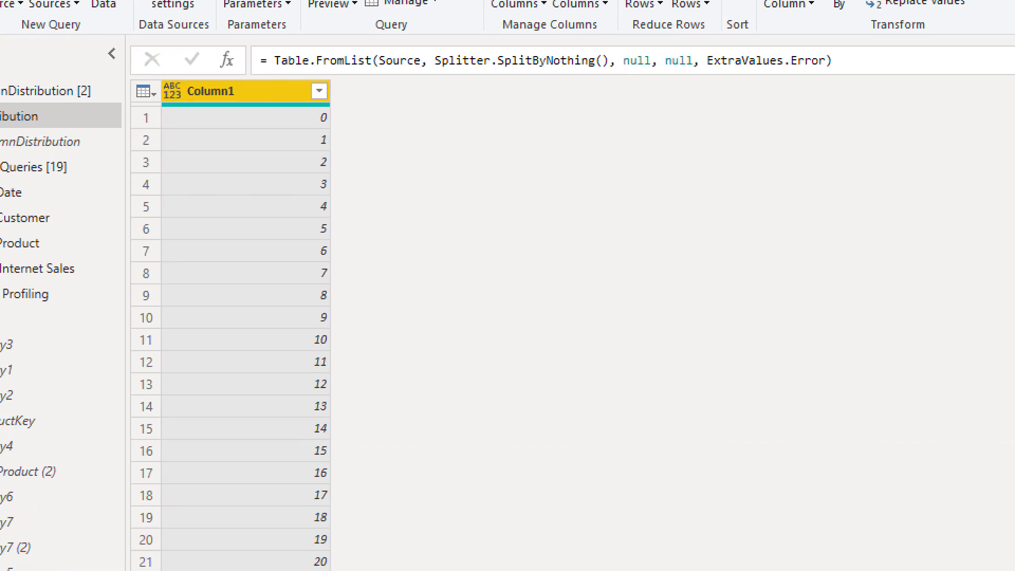
{"action": "left_click_drag", "start_coordinate": [124, 68], "coordinate": [354, 439]}
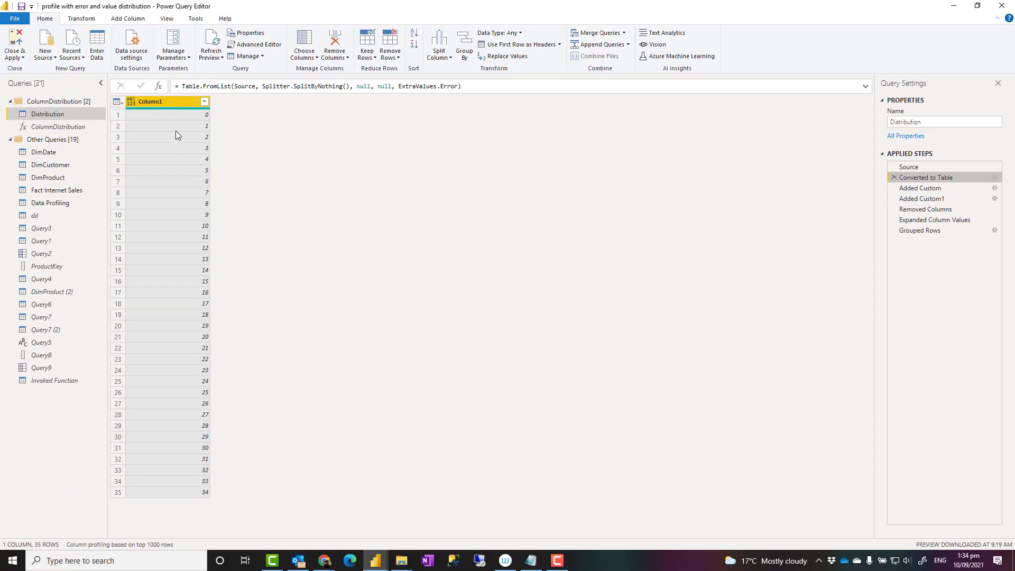
Locate the Custom Column command used to add a calculated column to the converted table
{"action": "left_click", "coordinate": [132, 22]}
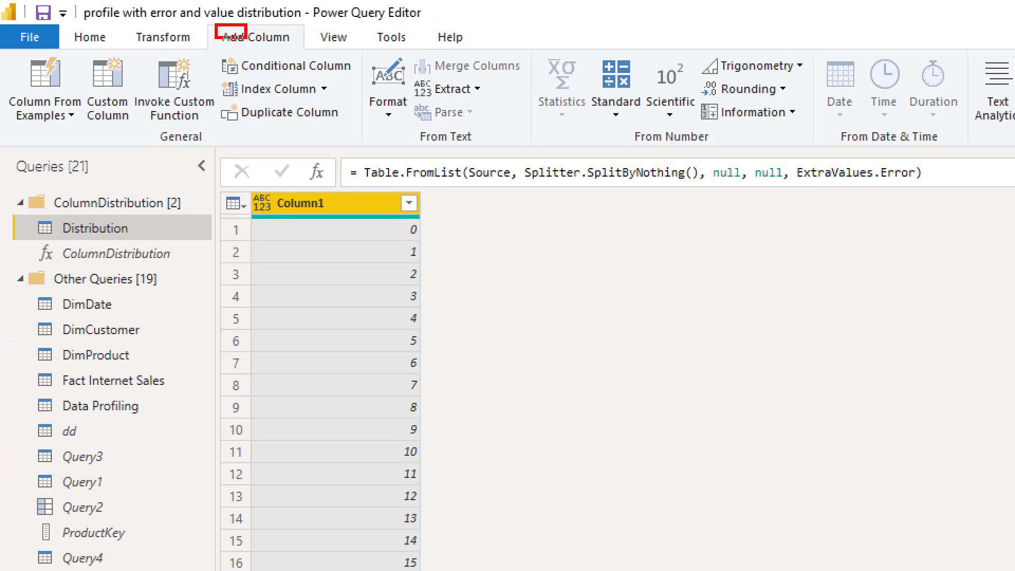
{"action": "left_click_drag", "start_coordinate": [215, 24], "coordinate": [300, 50]}
{"action": "left_click_drag", "start_coordinate": [81, 51], "coordinate": [136, 135]}
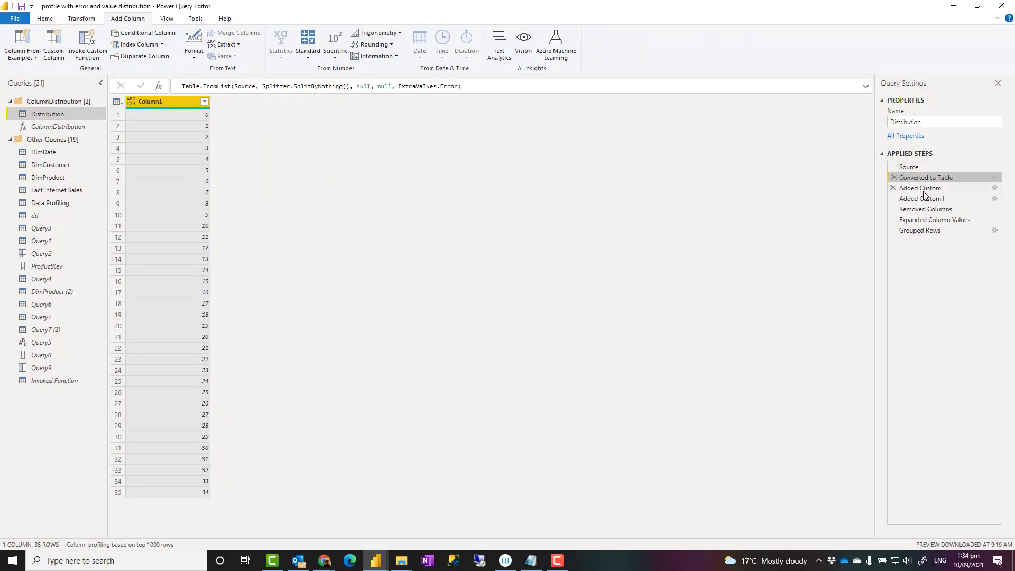
Review the Added Custom step's Column Name formula, Table.ColumnNames(DimProduct){[Column1]}, and close its settings without changes
{"action": "left_click", "coordinate": [956, 189]}
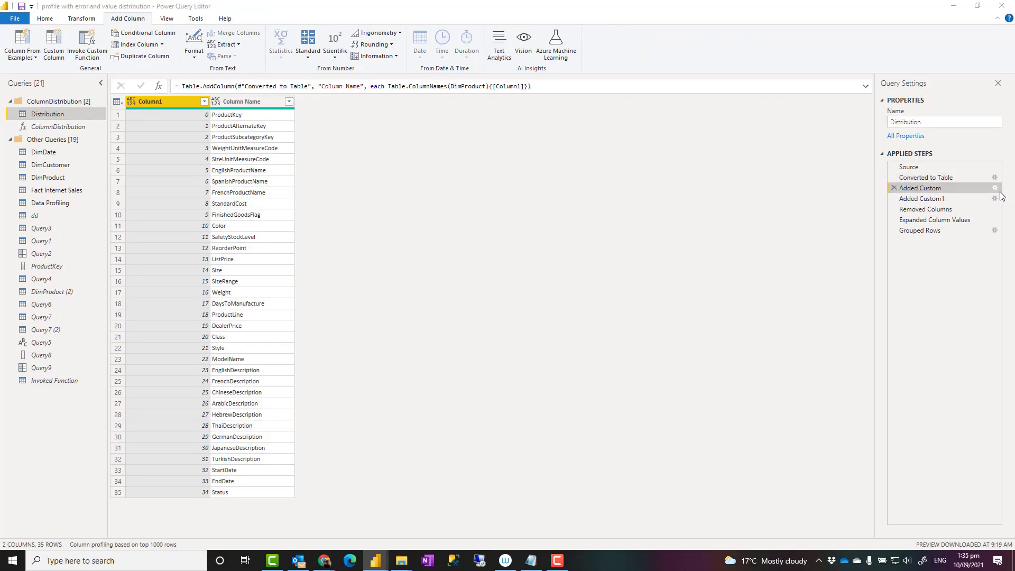
{"action": "left_click", "coordinate": [995, 188]}
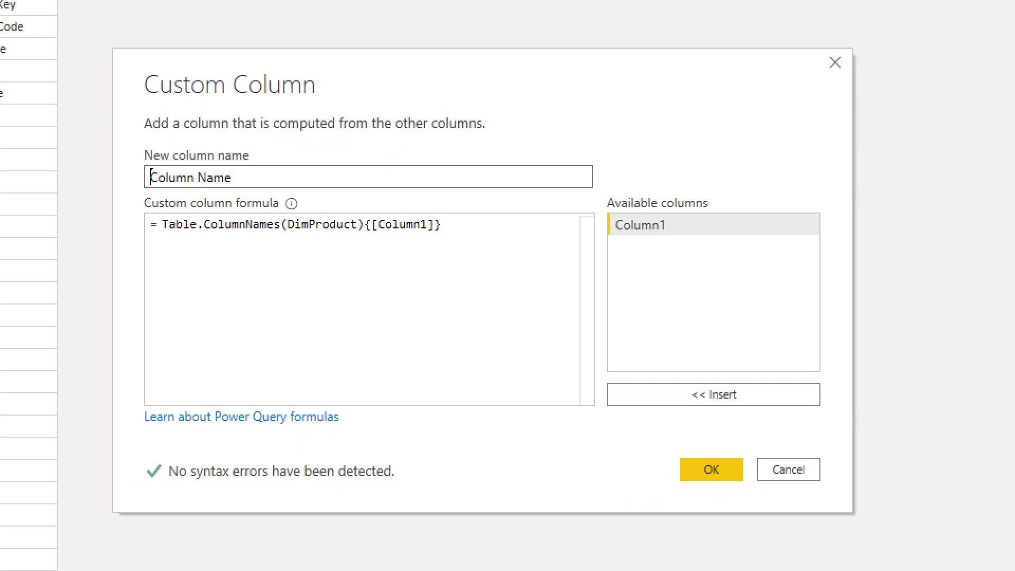
{"action": "left_click_drag", "start_coordinate": [160, 239], "coordinate": [286, 244]}
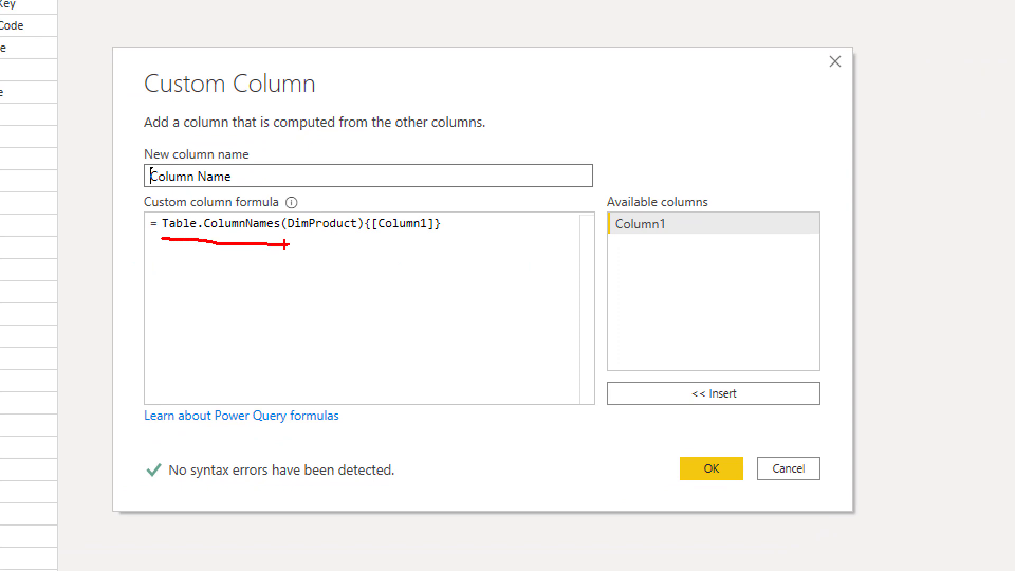
{"action": "left_click_drag", "start_coordinate": [290, 237], "coordinate": [332, 249]}
{"action": "mouse_move", "coordinate": [393, 248]}
{"action": "left_mouse_down"}
{"action": "mouse_move", "coordinate": [404, 248]}
{"action": "mouse_move", "coordinate": [399, 290]}
{"action": "left_mouse_up"}
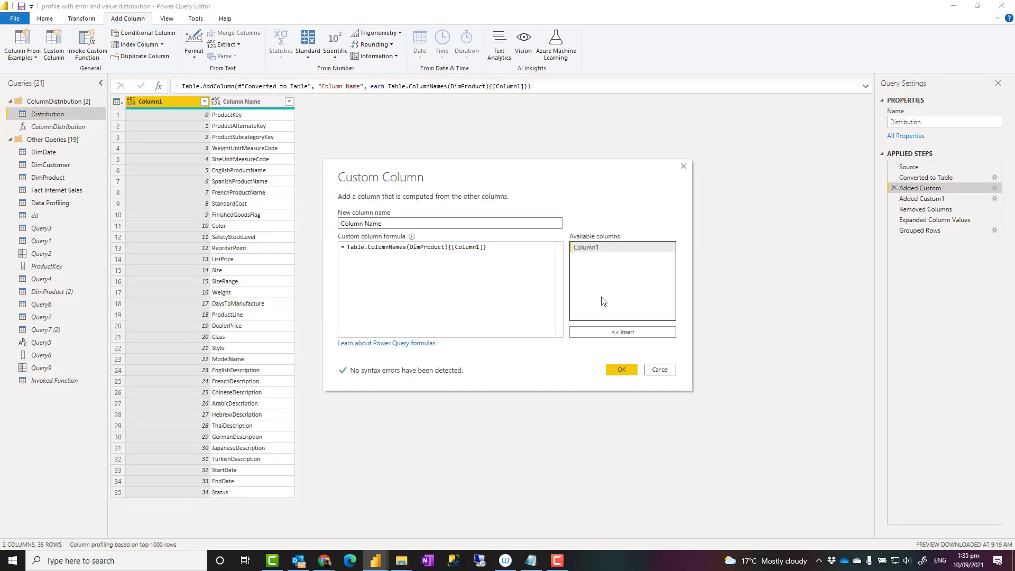
{"action": "left_click", "coordinate": [663, 370]}
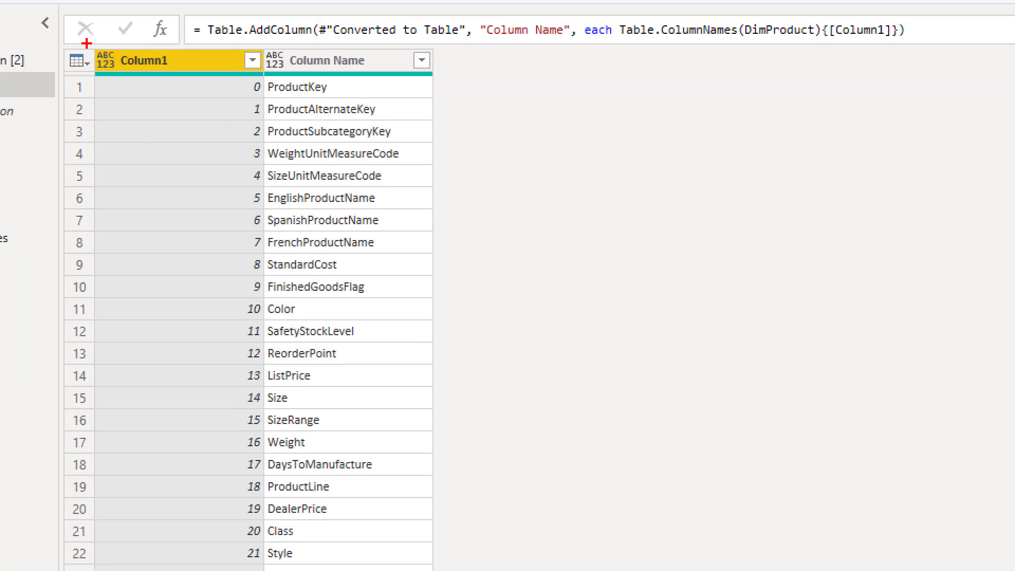
Compare the index and Column Name rows with the DimProduct query's column headers, returning to the Distribution query's Added Custom step
{"action": "left_click_drag", "start_coordinate": [112, 87], "coordinate": [208, 269]}
{"action": "mouse_move", "coordinate": [262, 377]}
{"action": "left_mouse_down"}
{"action": "mouse_move", "coordinate": [421, 568]}
{"action": "mouse_move", "coordinate": [436, 569]}
{"action": "left_mouse_up"}
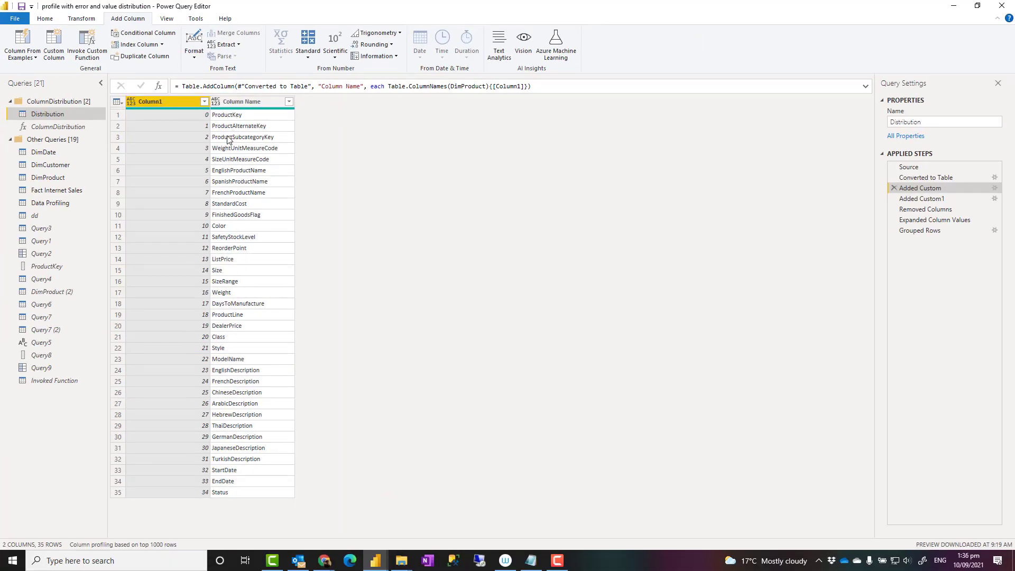
{"action": "left_click", "coordinate": [51, 178]}
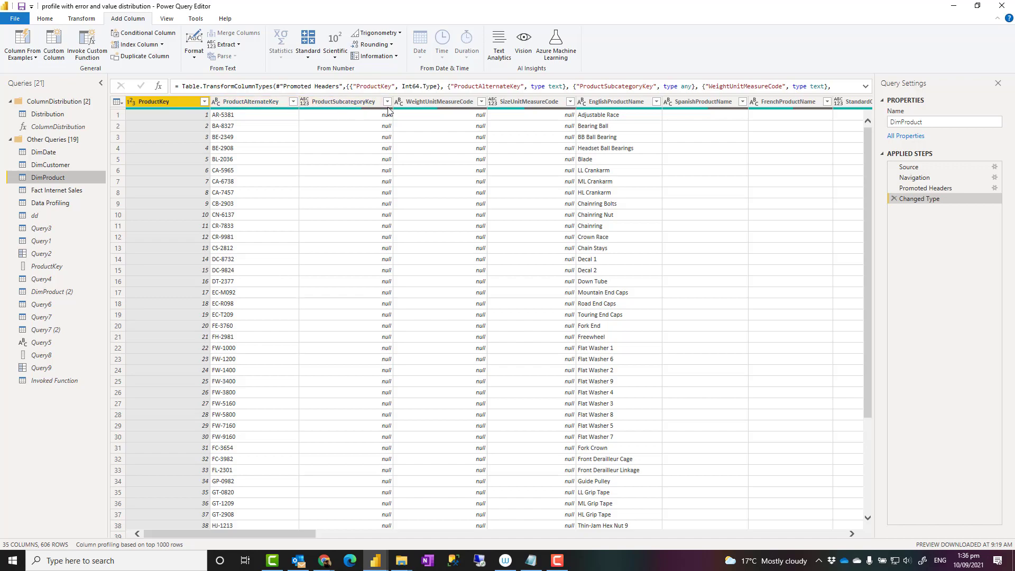
{"action": "left_click", "coordinate": [50, 117]}
{"action": "left_click", "coordinate": [919, 189]}
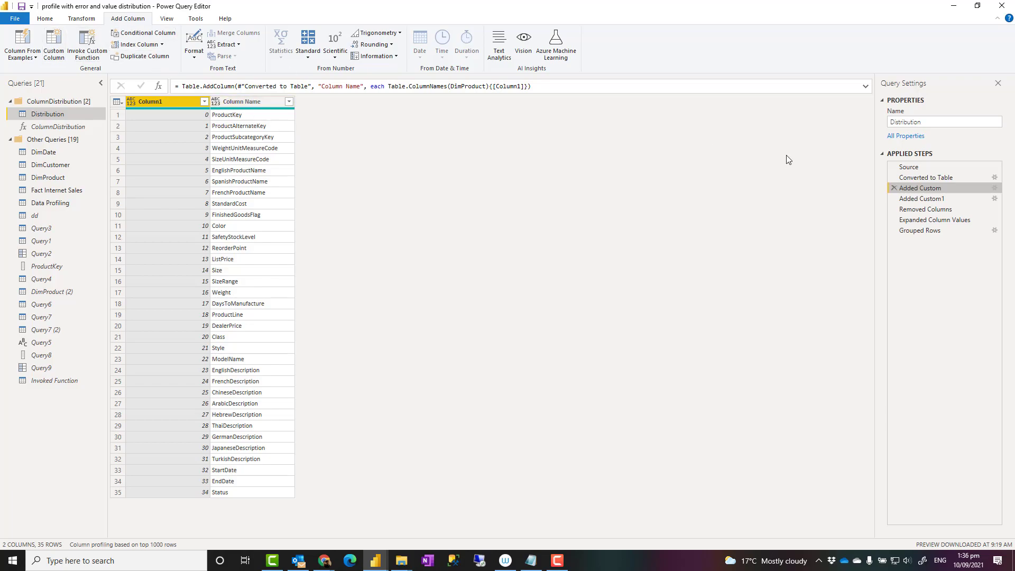
Compare how the formulas of the Added Custom1, Source and Added Custom steps reference DimProduct, leaving the settings unchanged
{"action": "left_click", "coordinate": [995, 200]}
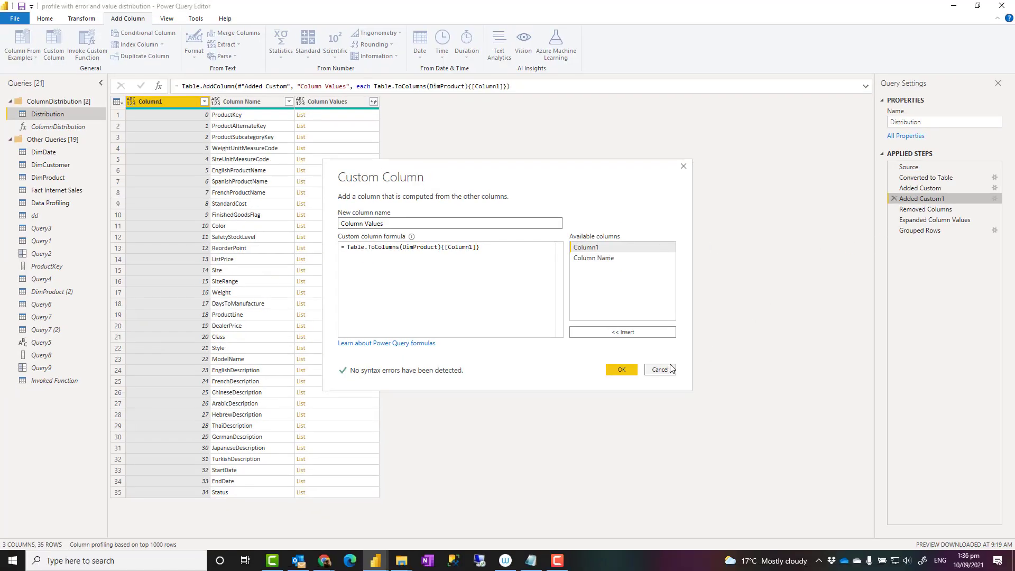
{"action": "left_click", "coordinate": [659, 369]}
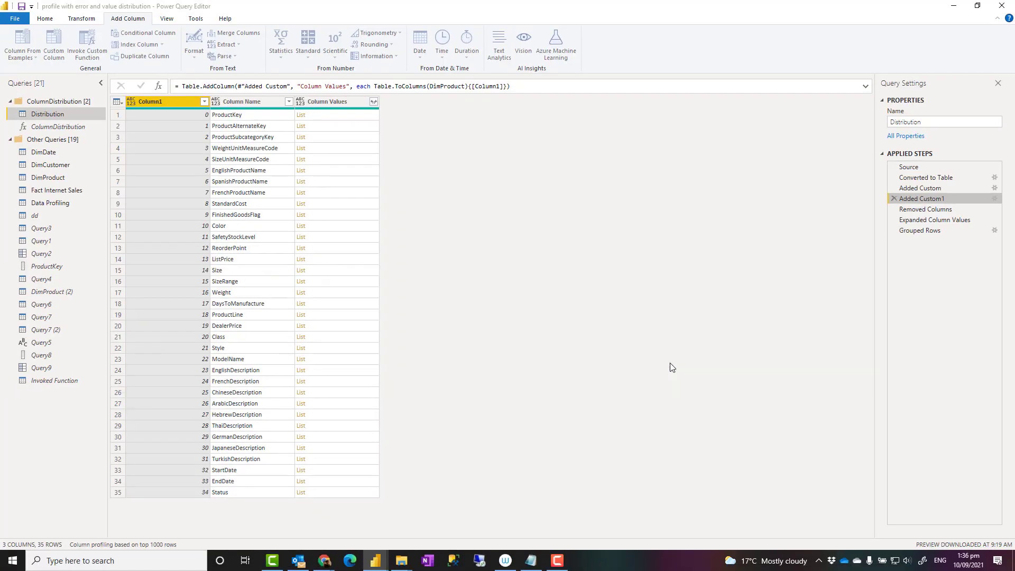
{"action": "left_click", "coordinate": [909, 166]}
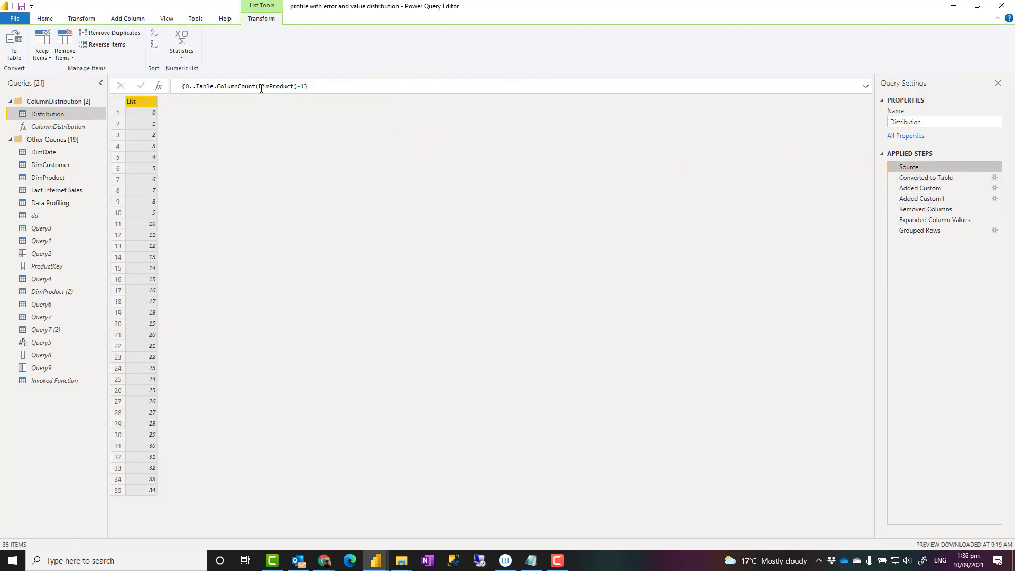
{"action": "left_click", "coordinate": [918, 188]}
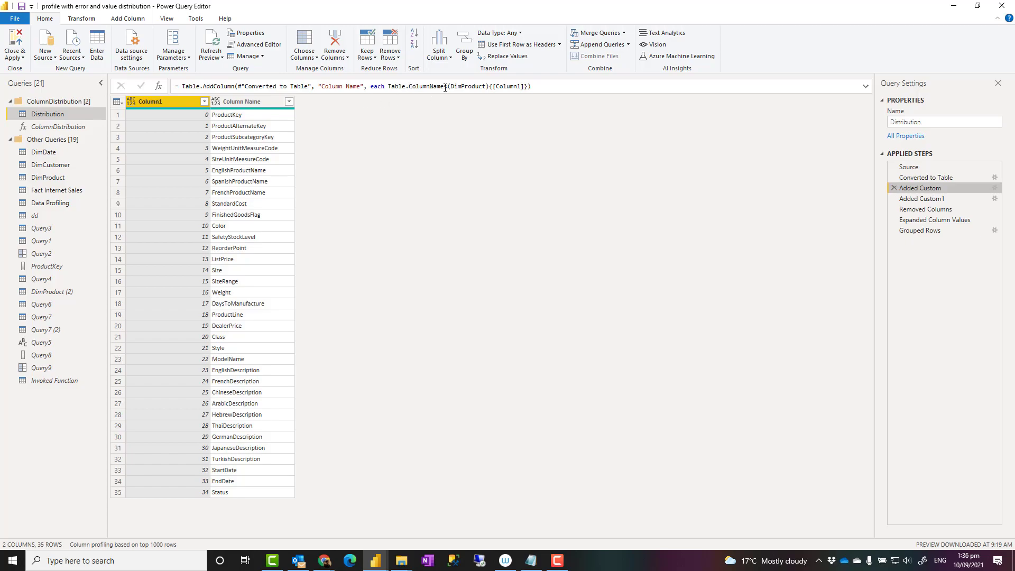
Review the Added Custom1 step's Column Values formula, Table.ToColumns(DimProduct){[Column1]}, and close its settings with the formula unchanged
{"action": "left_click", "coordinate": [922, 199]}
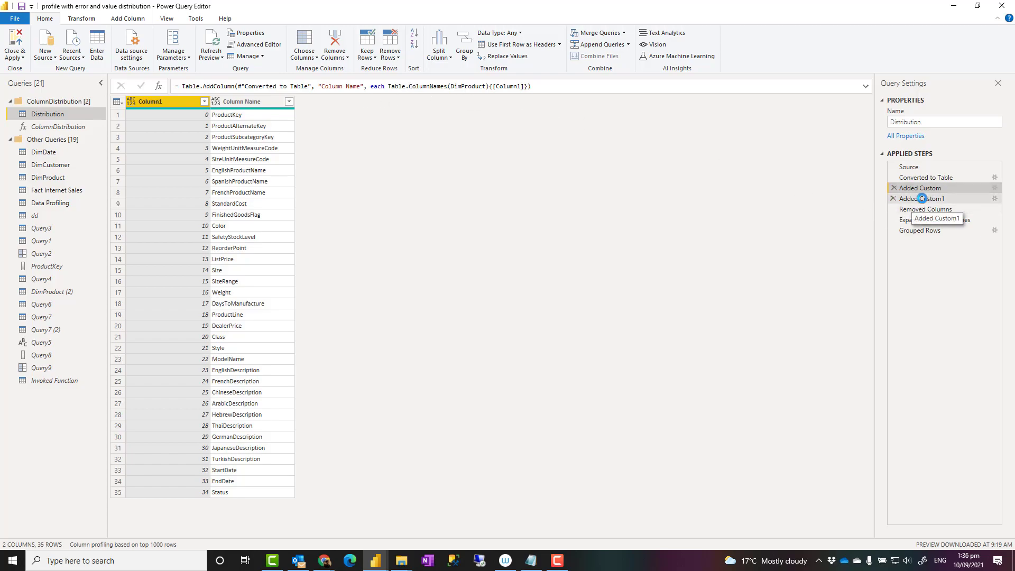
{"action": "left_click", "coordinate": [994, 198]}
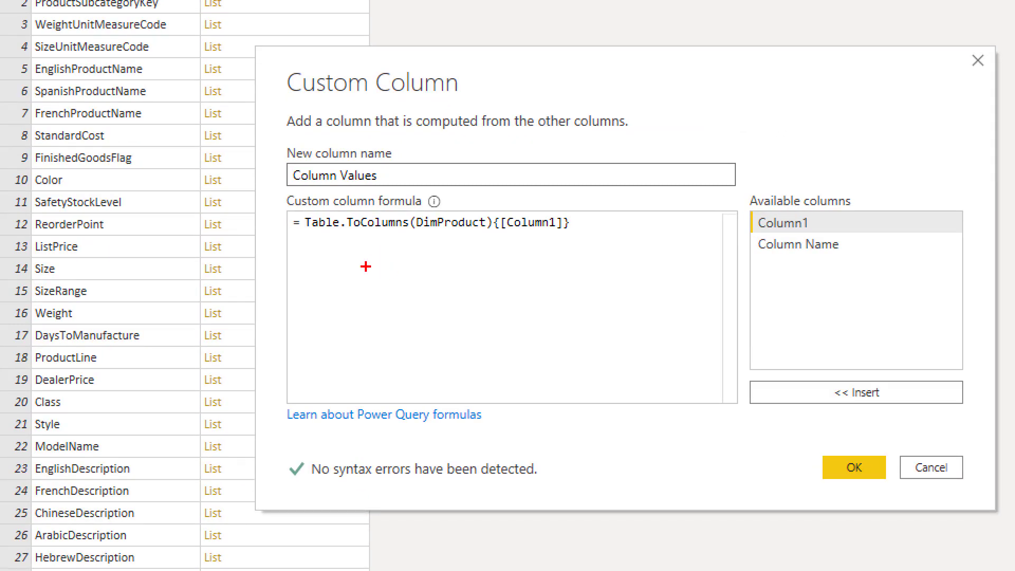
{"action": "left_click_drag", "start_coordinate": [303, 235], "coordinate": [415, 237]}
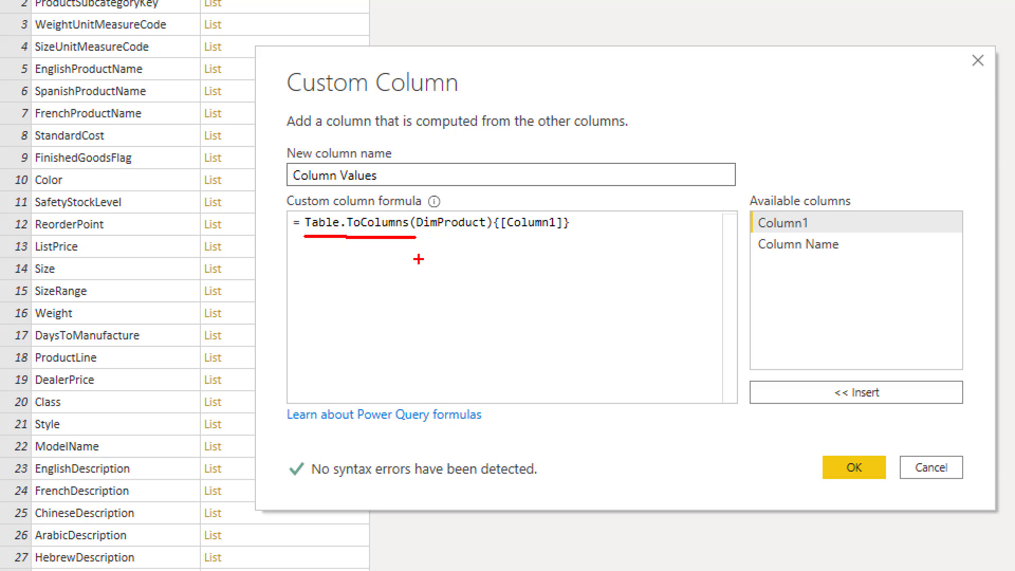
{"action": "mouse_move", "coordinate": [528, 262]}
{"action": "left_mouse_down"}
{"action": "mouse_move", "coordinate": [528, 240]}
{"action": "mouse_move", "coordinate": [530, 311]}
{"action": "mouse_move", "coordinate": [531, 278]}
{"action": "left_mouse_up"}
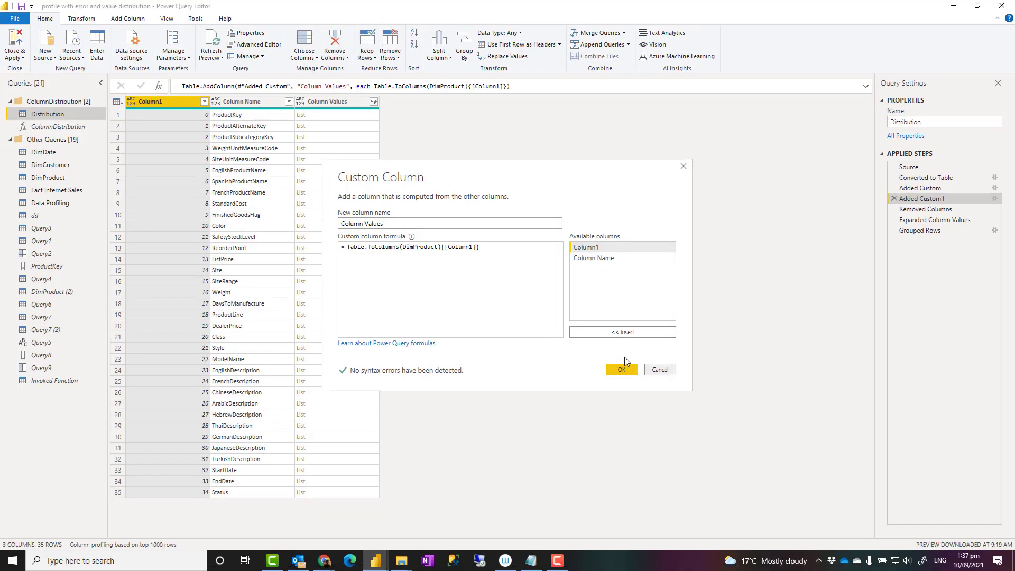
{"action": "left_click", "coordinate": [622, 369]}
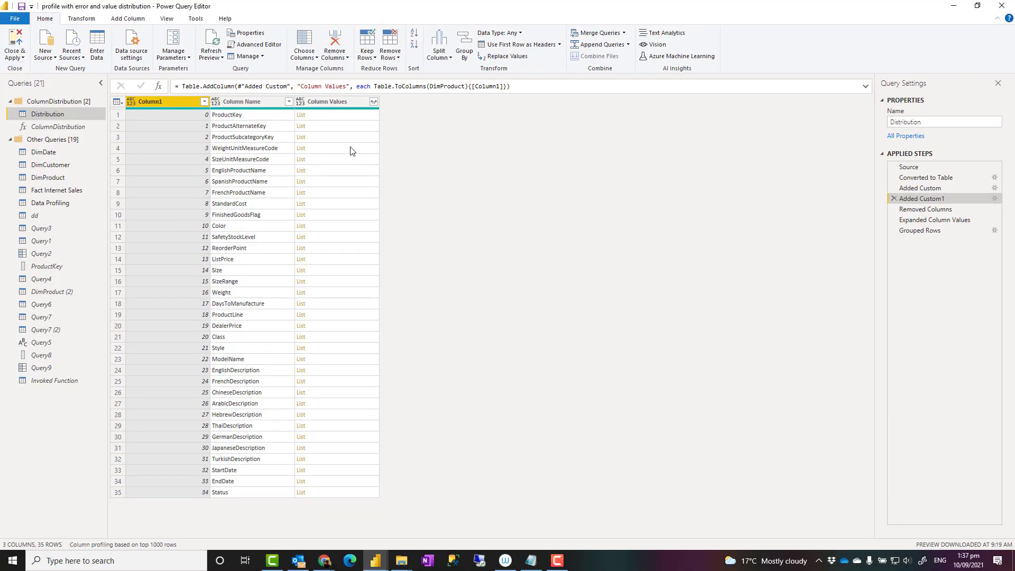
Preview the Column Values lists for ProductKey, Color, Size, ListPrice, ReorderPoint, FinishedGoodsFlag and SpanishProductName
{"action": "left_click", "coordinate": [335, 102]}
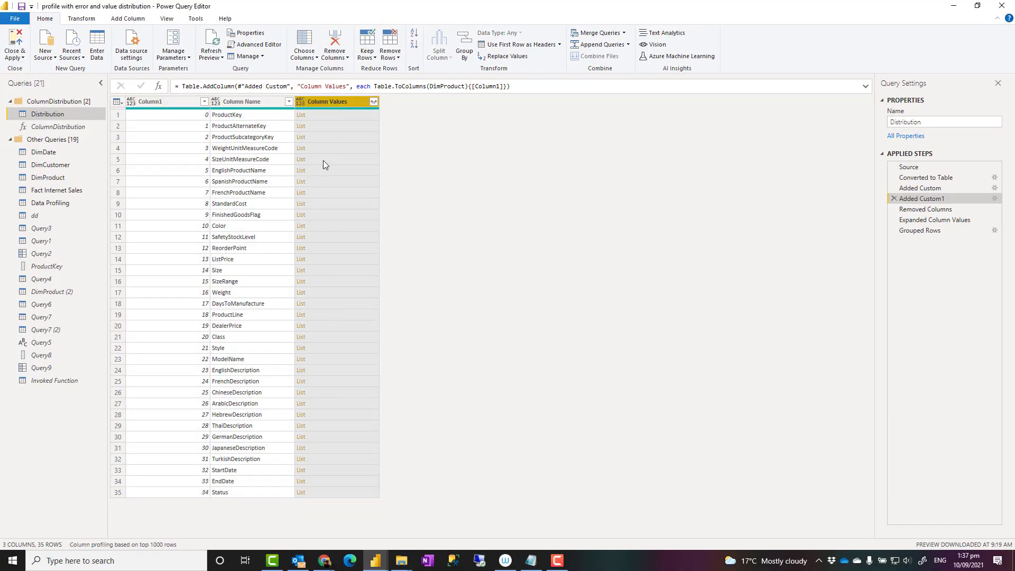
{"action": "left_click", "coordinate": [318, 116]}
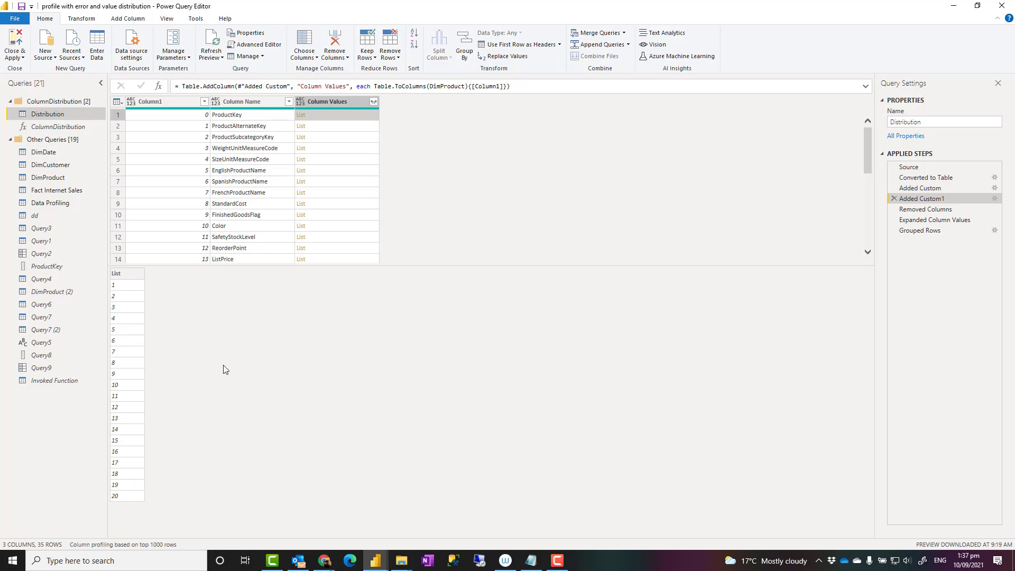
{"action": "left_click", "coordinate": [328, 230]}
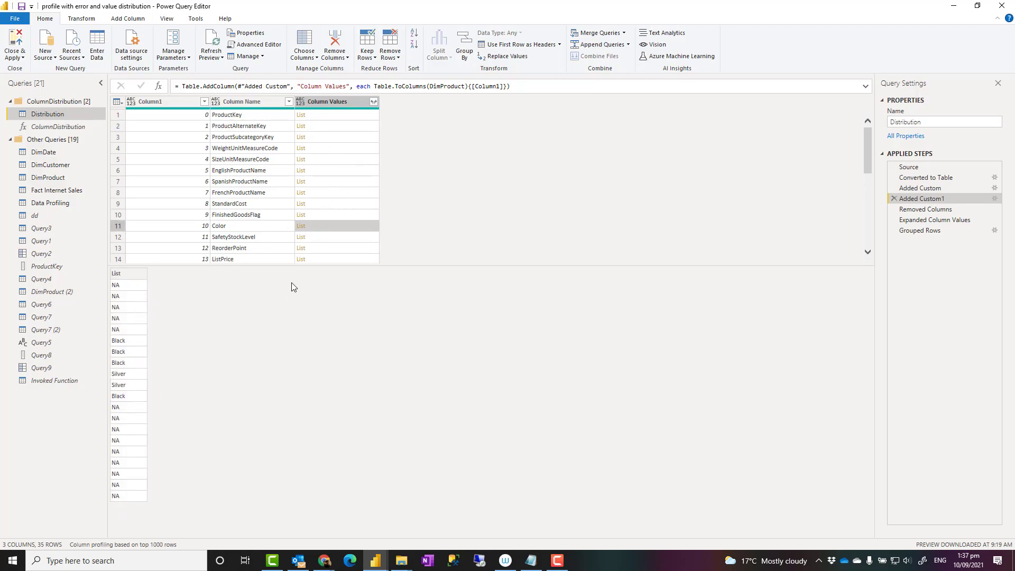
{"action": "scroll", "coordinate": [321, 201], "scroll_direction": "down", "scroll_amount": 2}
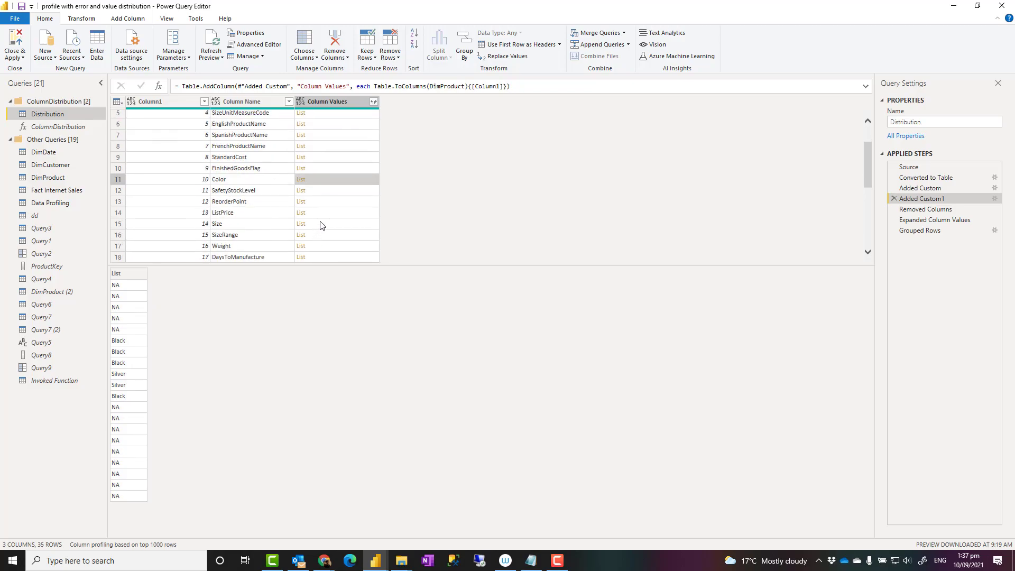
{"action": "left_click", "coordinate": [320, 224]}
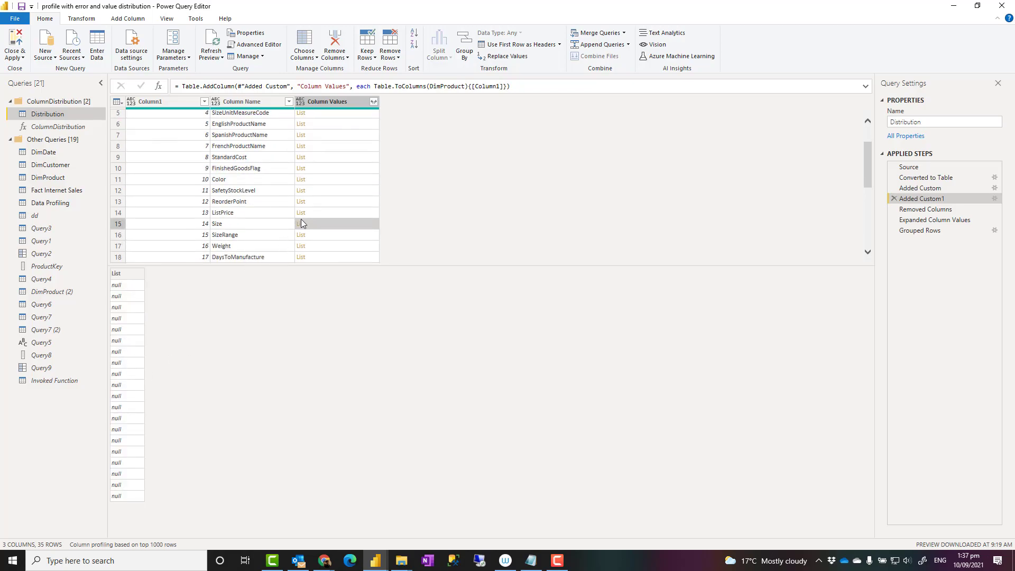
{"action": "left_click", "coordinate": [323, 213]}
{"action": "left_click", "coordinate": [329, 200]}
{"action": "left_click", "coordinate": [334, 183]}
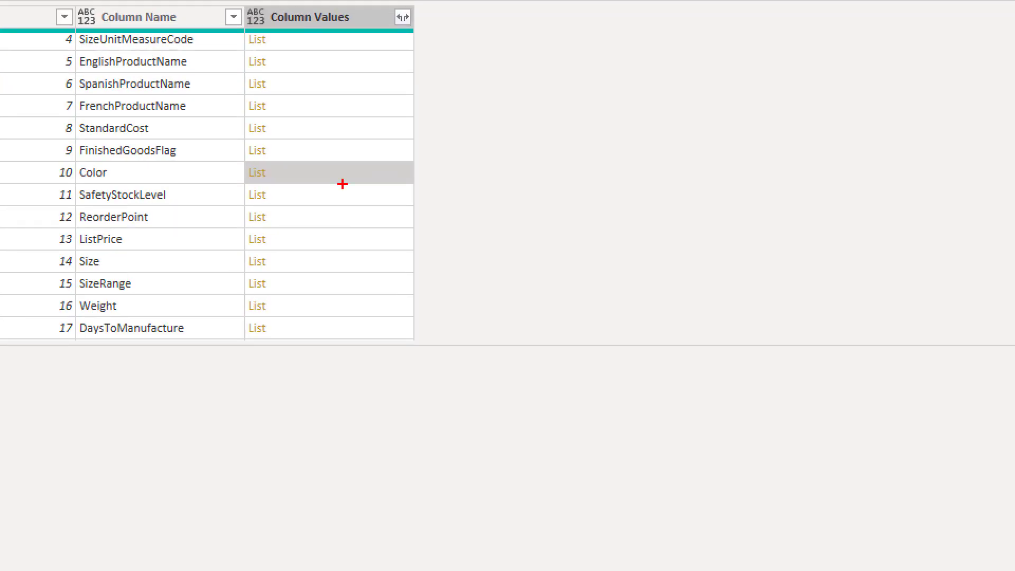
{"action": "left_click_drag", "start_coordinate": [325, 176], "coordinate": [367, 184]}
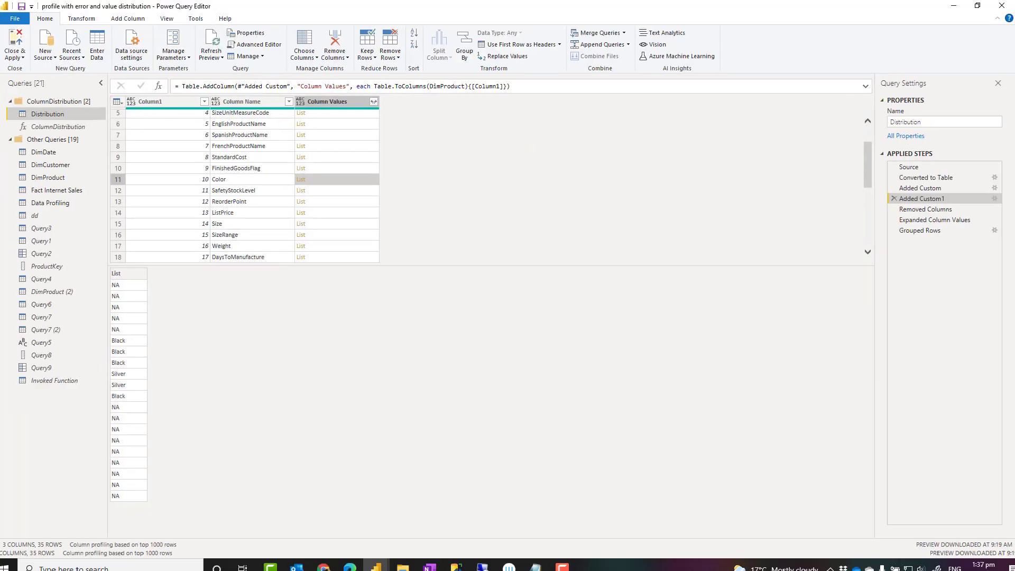
{"action": "left_click", "coordinate": [340, 169]}
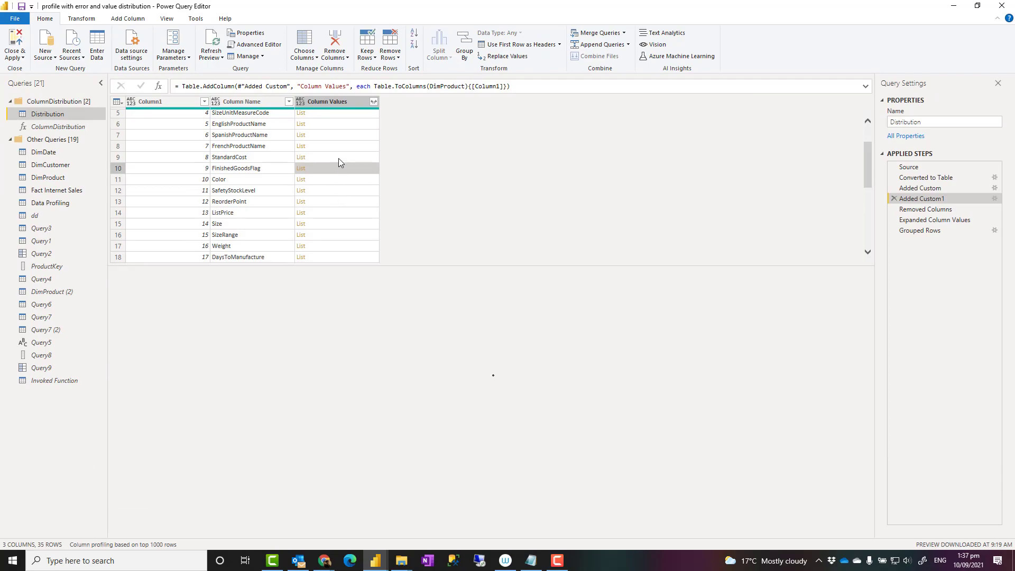
{"action": "left_click", "coordinate": [338, 130]}
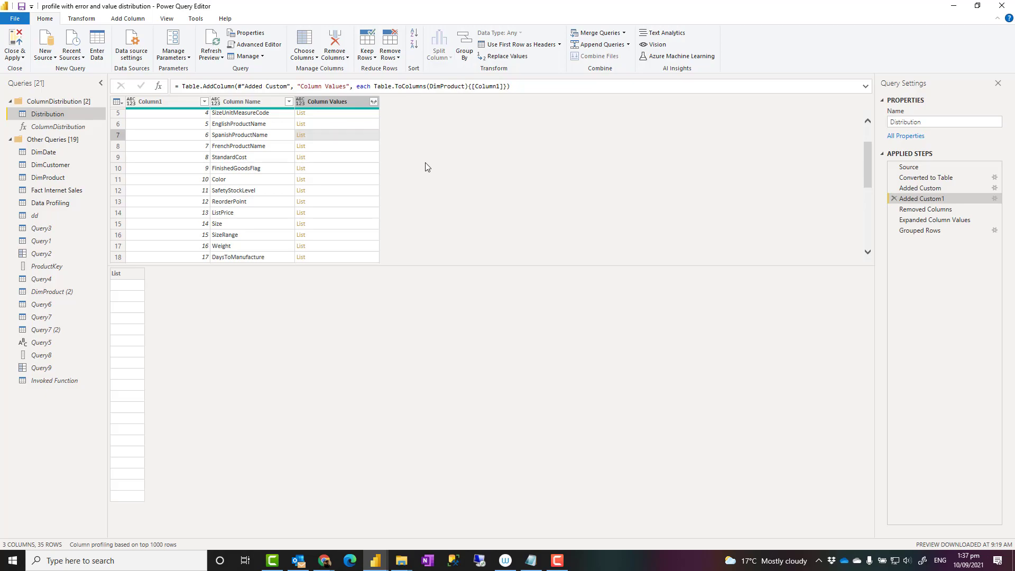
Inspect the Removed Columns step that drops Column1 and show the expand options for Column Values
{"action": "left_click", "coordinate": [179, 99]}
{"action": "left_click", "coordinate": [925, 209]}
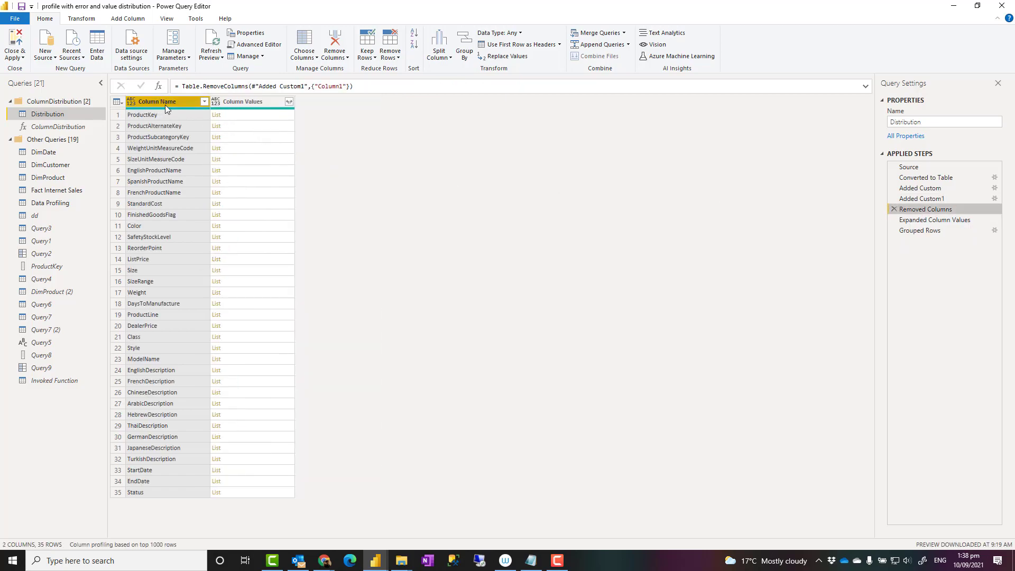
{"action": "left_click", "coordinate": [289, 102]}
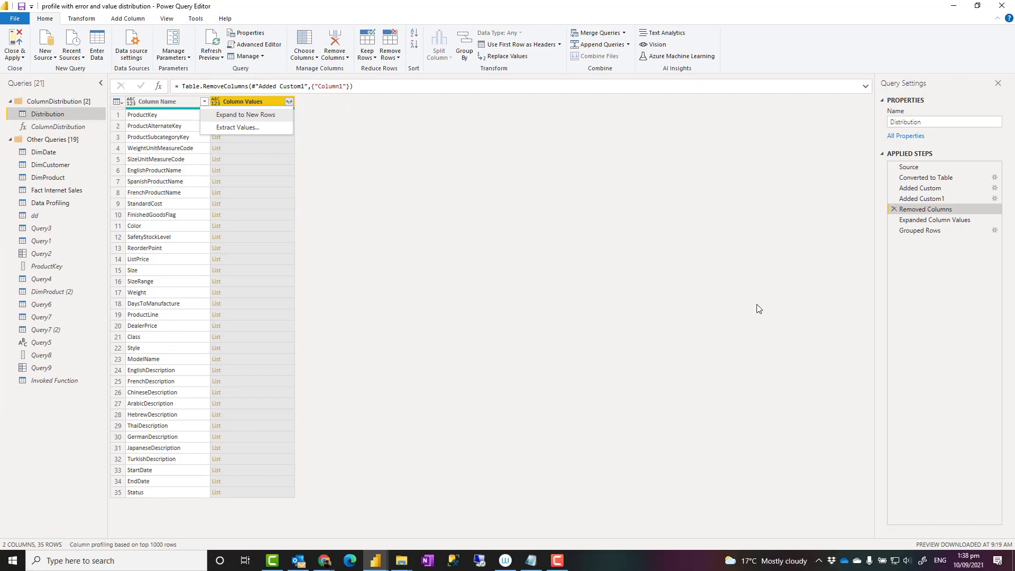
Review the Expanded Column Values step's rows, which pair each Column Name with its individual values, and return to the first row
{"action": "left_click", "coordinate": [925, 220]}
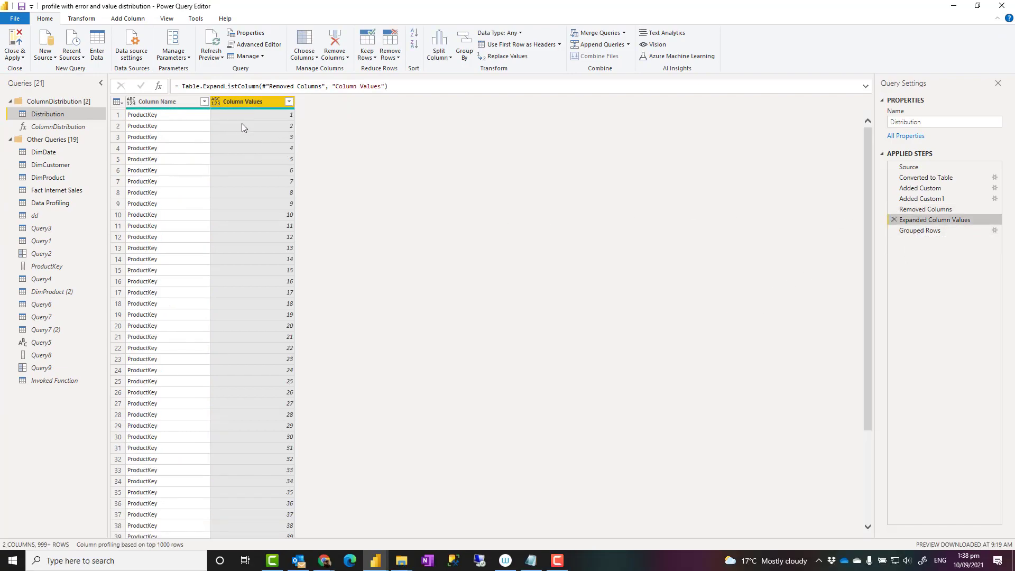
{"action": "scroll", "coordinate": [158, 214], "scroll_direction": "down", "scroll_amount": 20}
{"action": "scroll", "coordinate": [152, 205], "scroll_direction": "down", "scroll_amount": 20}
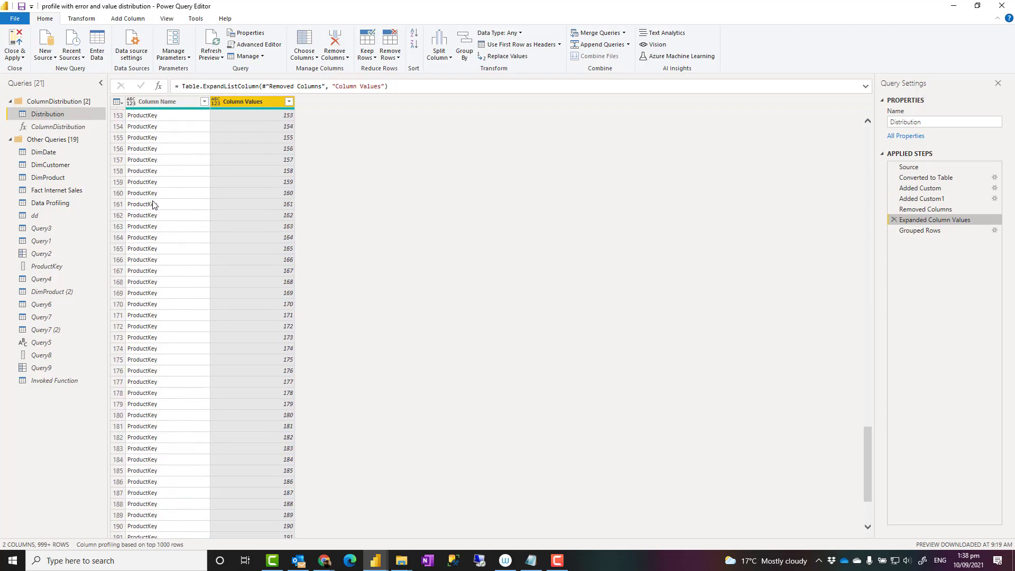
{"action": "scroll", "coordinate": [153, 195], "scroll_direction": "down", "scroll_amount": 20}
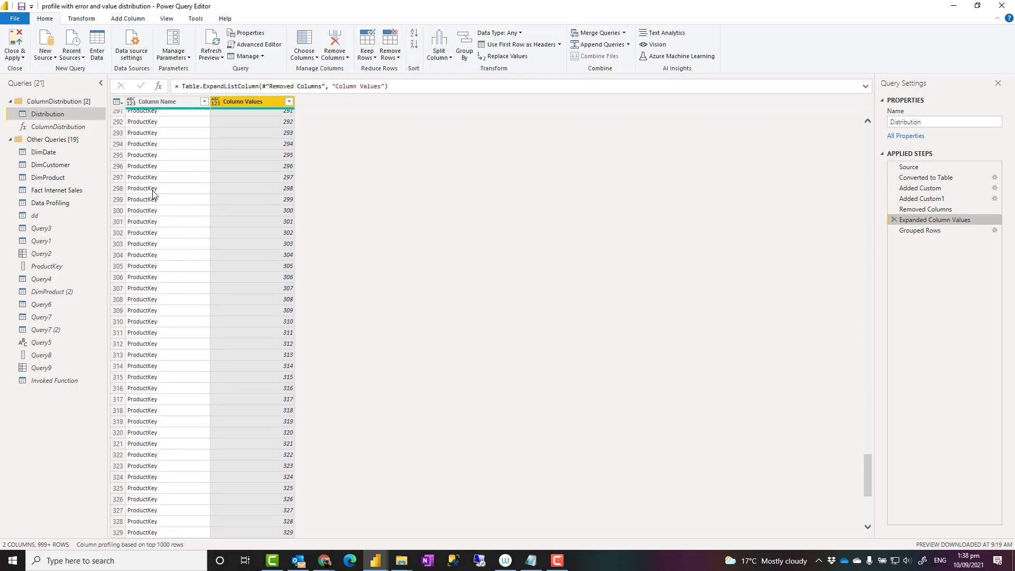
{"action": "scroll", "coordinate": [152, 195], "scroll_direction": "up", "scroll_amount": 20}
{"action": "scroll", "coordinate": [150, 175], "scroll_direction": "up", "scroll_amount": 20}
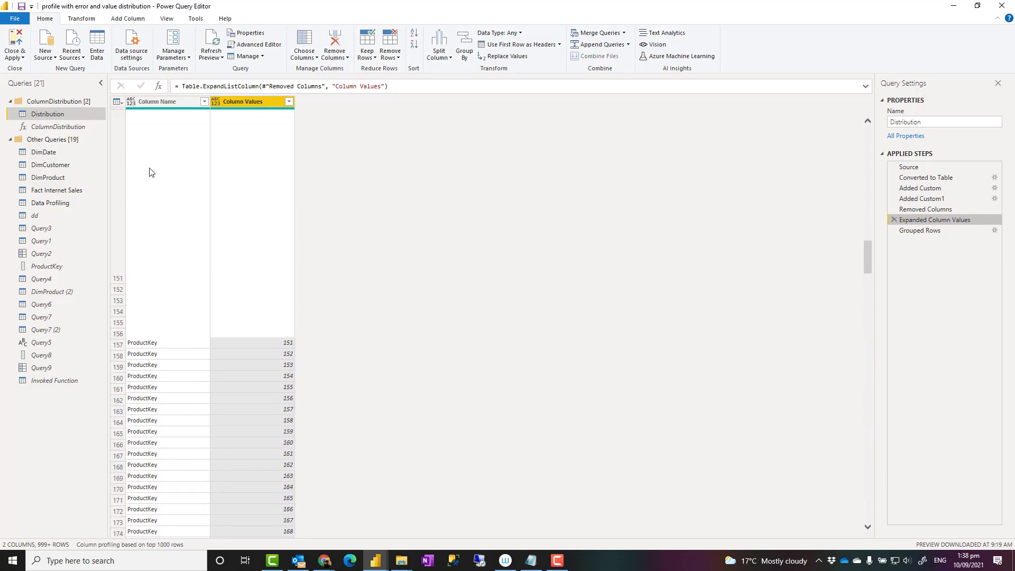
{"action": "left_click_drag", "start_coordinate": [869, 217], "coordinate": [862, 107]}
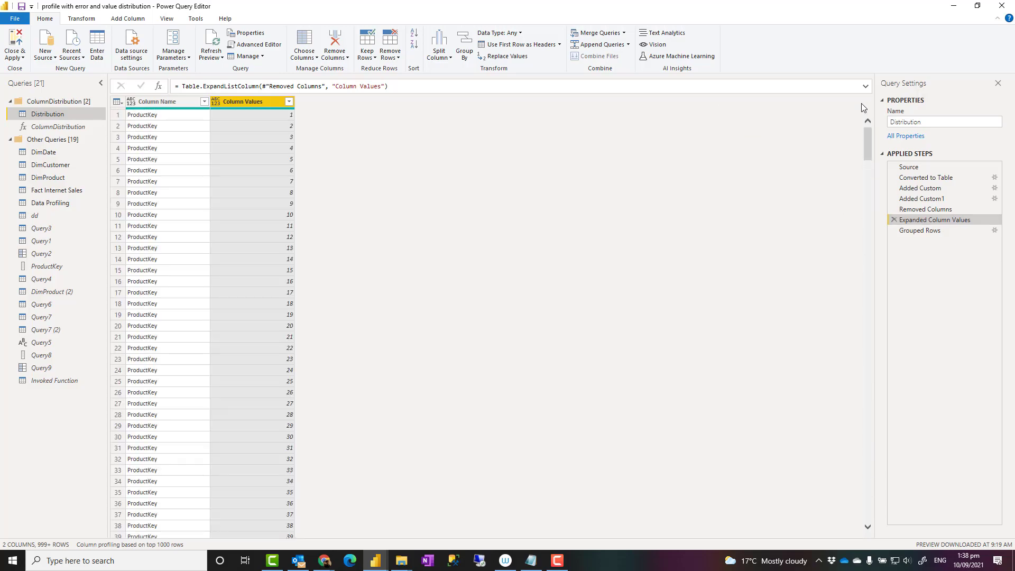
Select Column Name and Column Values to show the Group By option, and inspect the Grouped Rows settings without changing them
{"action": "left_click", "coordinate": [185, 103]}
{"action": "left_click", "coordinate": [218, 100], "text": "ctrl"}
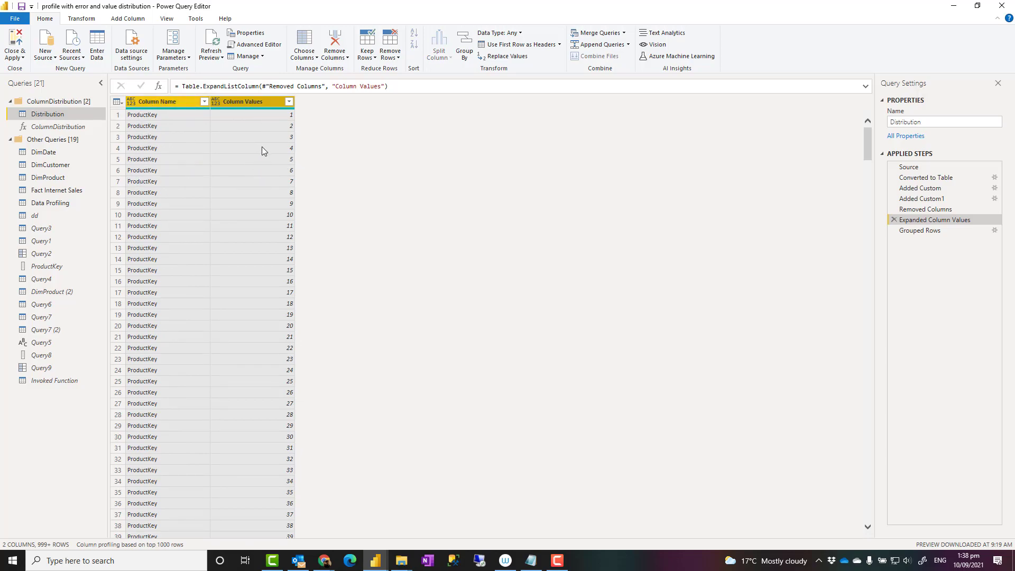
{"action": "right_click", "coordinate": [275, 110]}
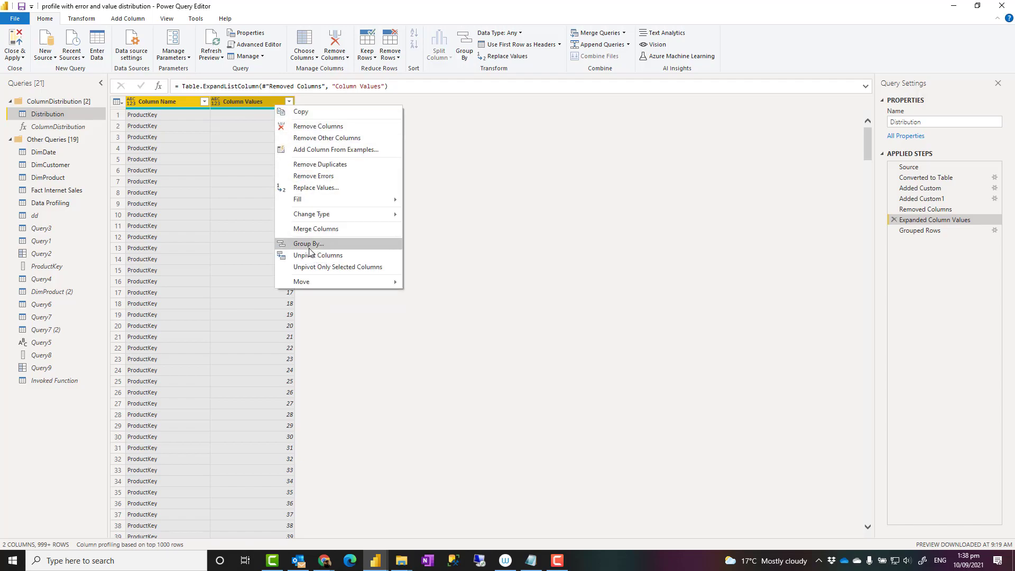
{"action": "left_click", "coordinate": [993, 235]}
{"action": "left_click", "coordinate": [996, 234]}
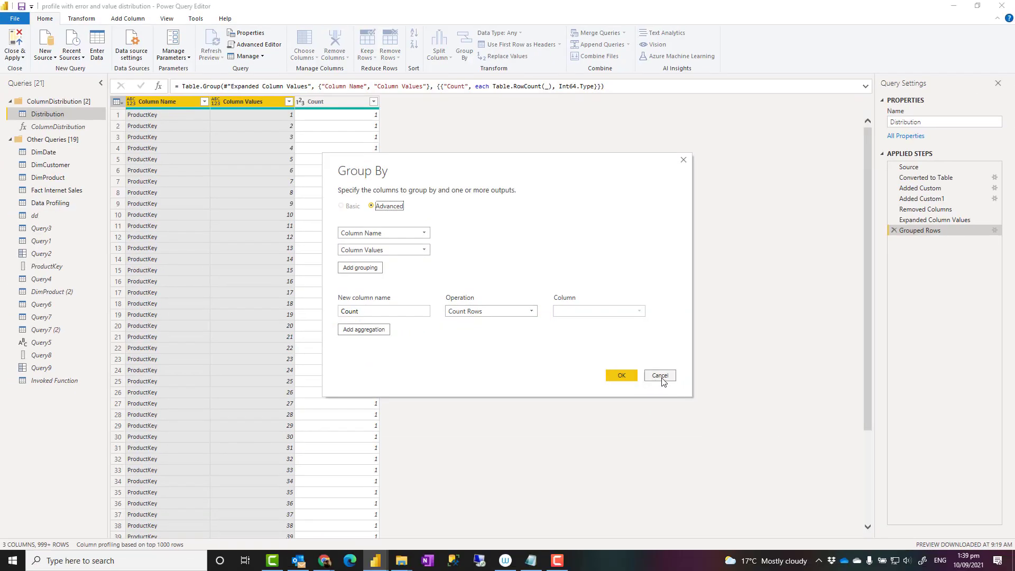
{"action": "left_click", "coordinate": [661, 378]}
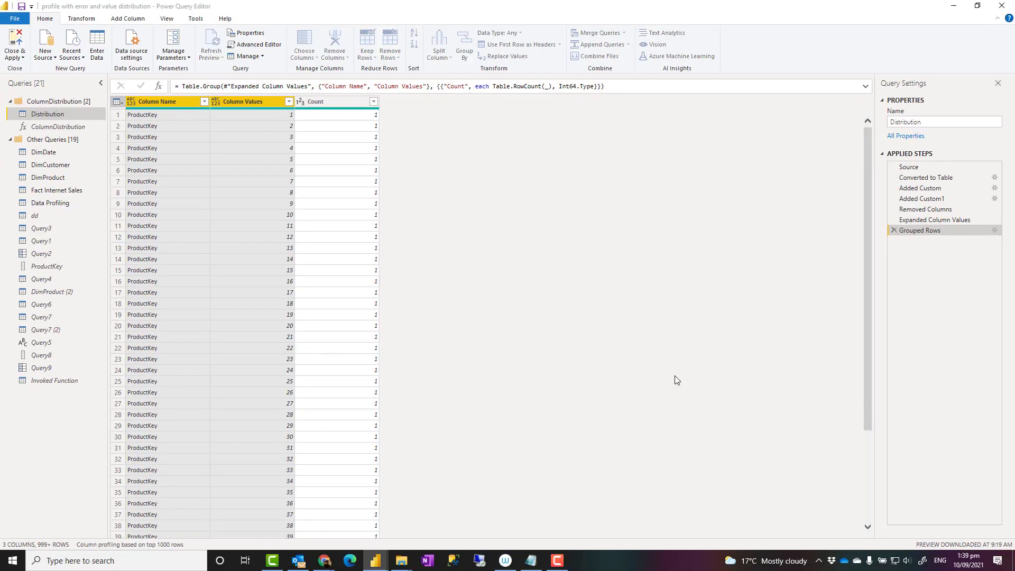
Examine the Count column produced by the Grouped Rows step for the ProductKey values
{"action": "left_click", "coordinate": [340, 106]}
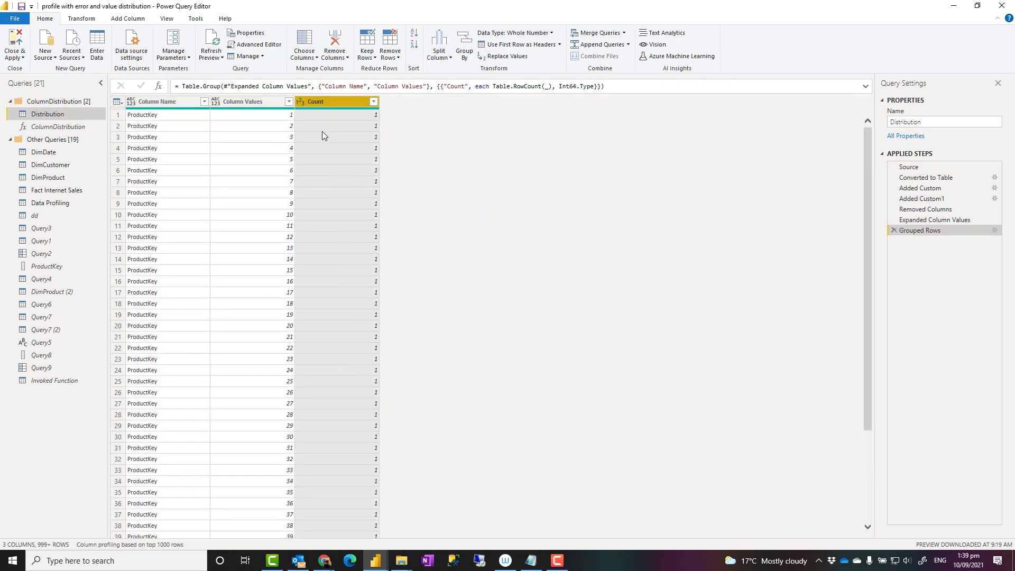
{"action": "scroll", "coordinate": [255, 212], "scroll_direction": "down", "scroll_amount": 2}
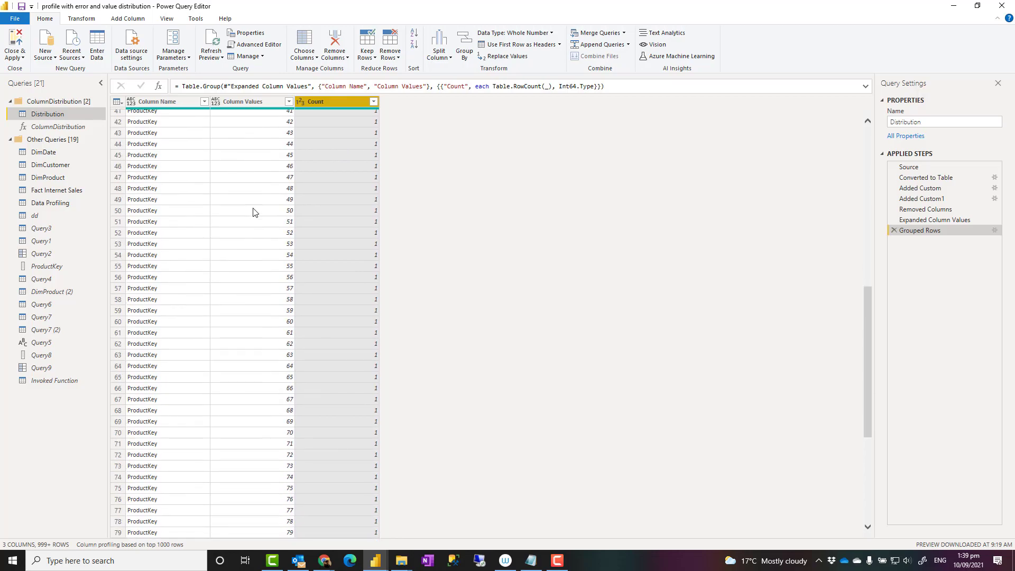
{"action": "scroll", "coordinate": [257, 214], "scroll_direction": "up", "scroll_amount": 2}
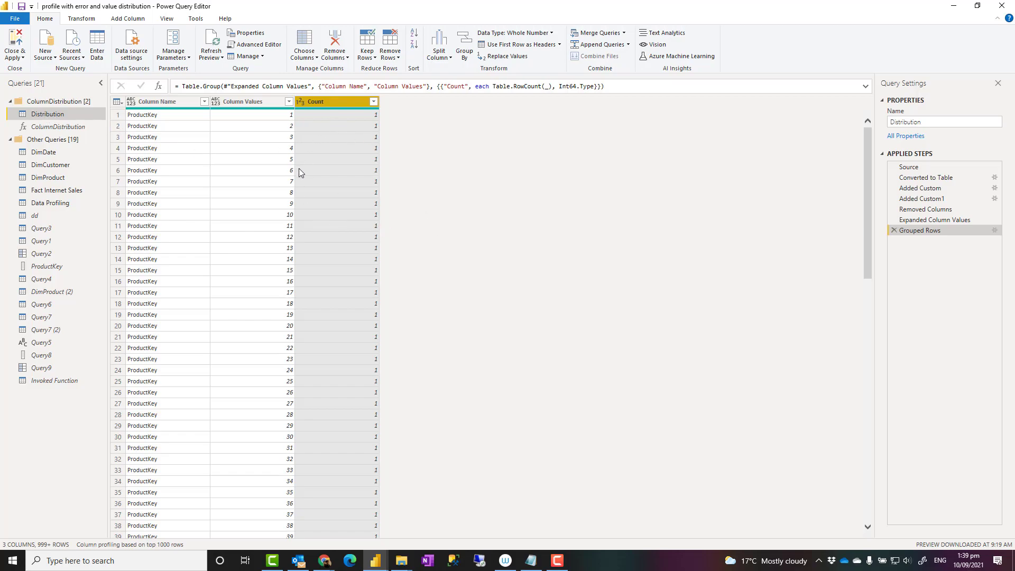
Close and apply the queries, and inspect the fields behind the Distribution page's bar chart and Column Name slicer in Power BI Desktop
{"action": "left_click", "coordinate": [15, 41]}
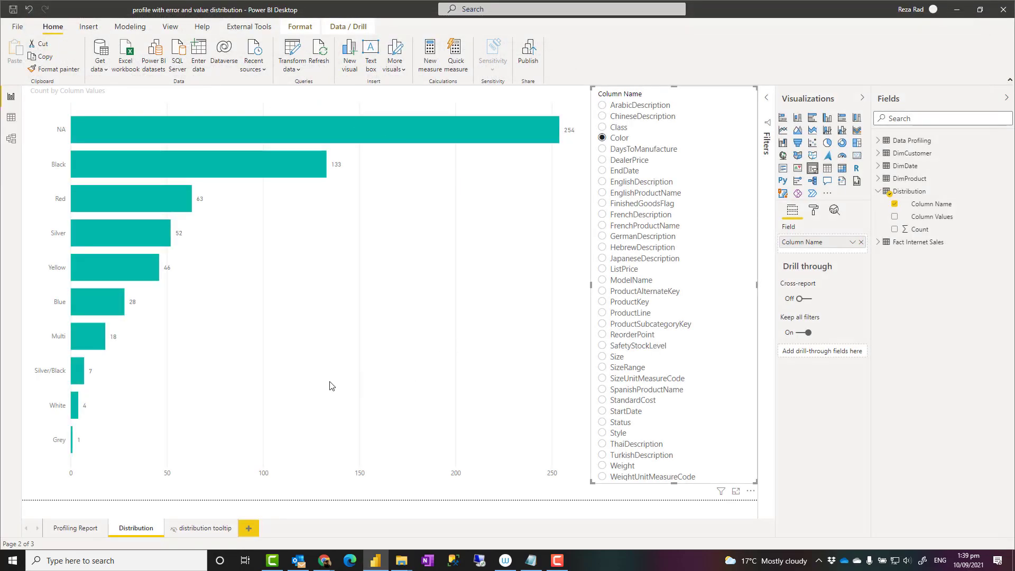
{"action": "left_click", "coordinate": [529, 271]}
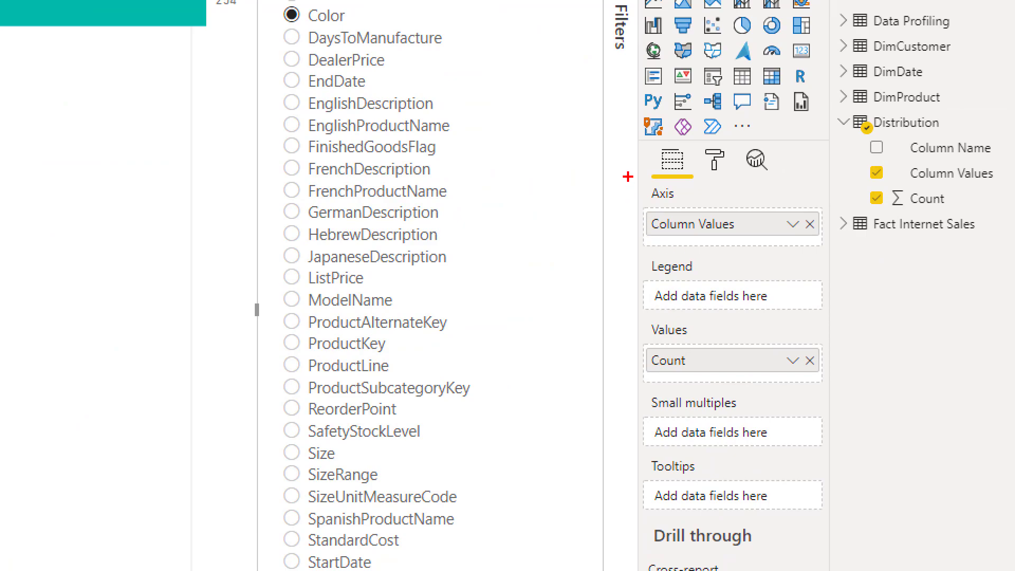
{"action": "mouse_move", "coordinate": [628, 177]}
{"action": "left_mouse_down"}
{"action": "mouse_move", "coordinate": [823, 430]}
{"action": "mouse_move", "coordinate": [838, 430]}
{"action": "left_mouse_up"}
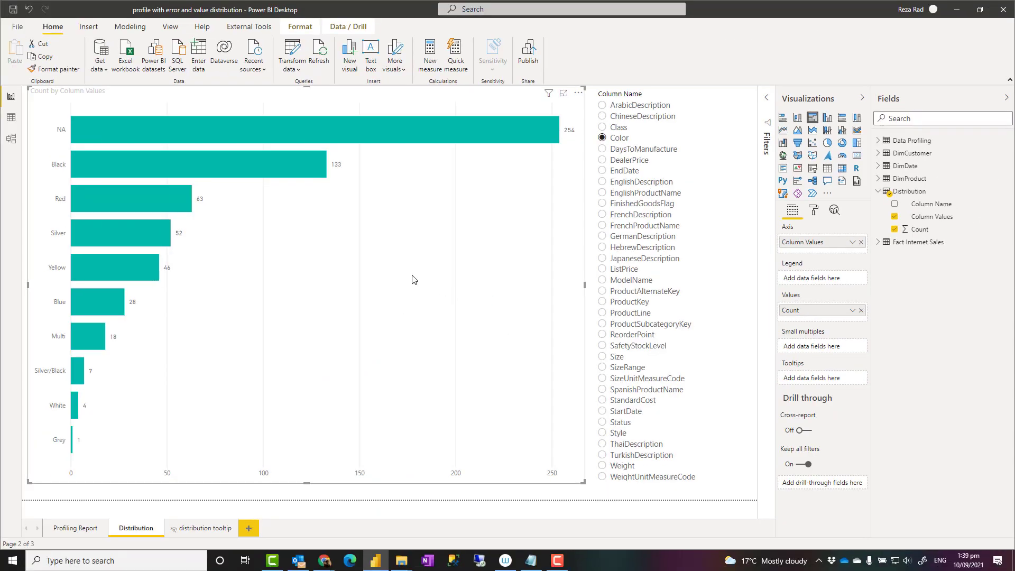
{"action": "left_click", "coordinate": [691, 95]}
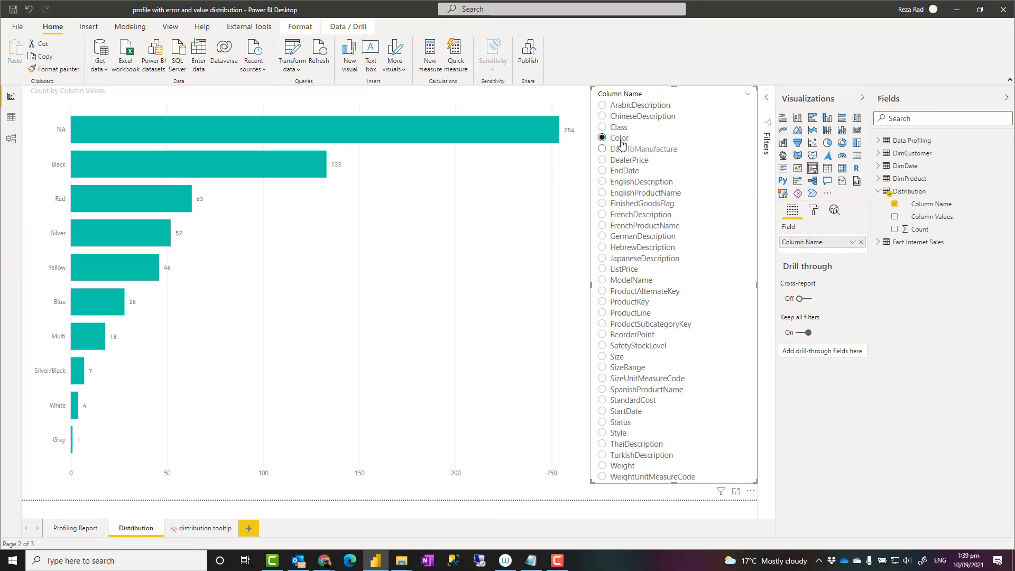
Compare the value distributions of several product columns with the Column Name slicer, including Color and HebrewDescription, ending on Class
{"action": "left_click", "coordinate": [251, 53]}
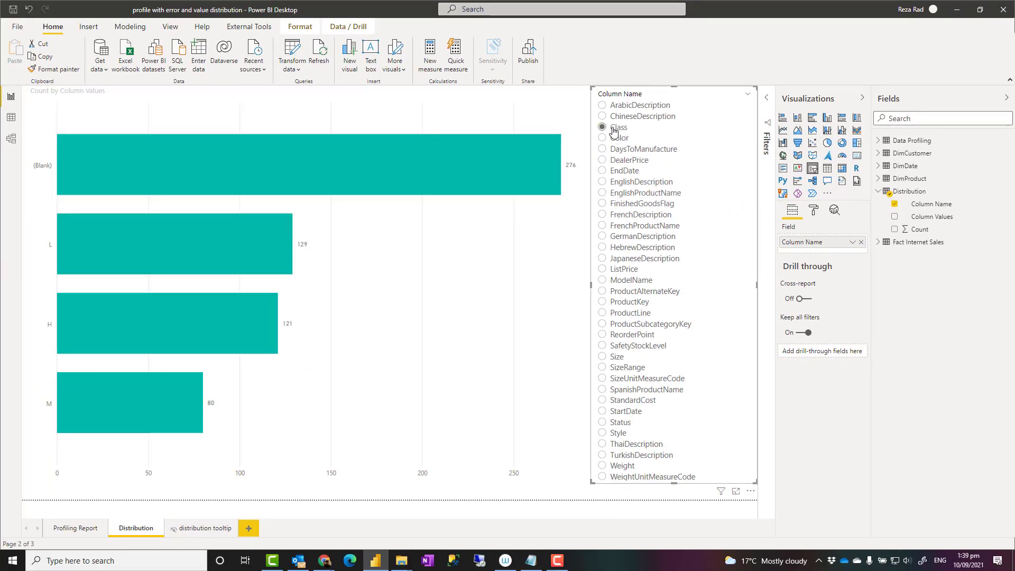
{"action": "left_click", "coordinate": [602, 138]}
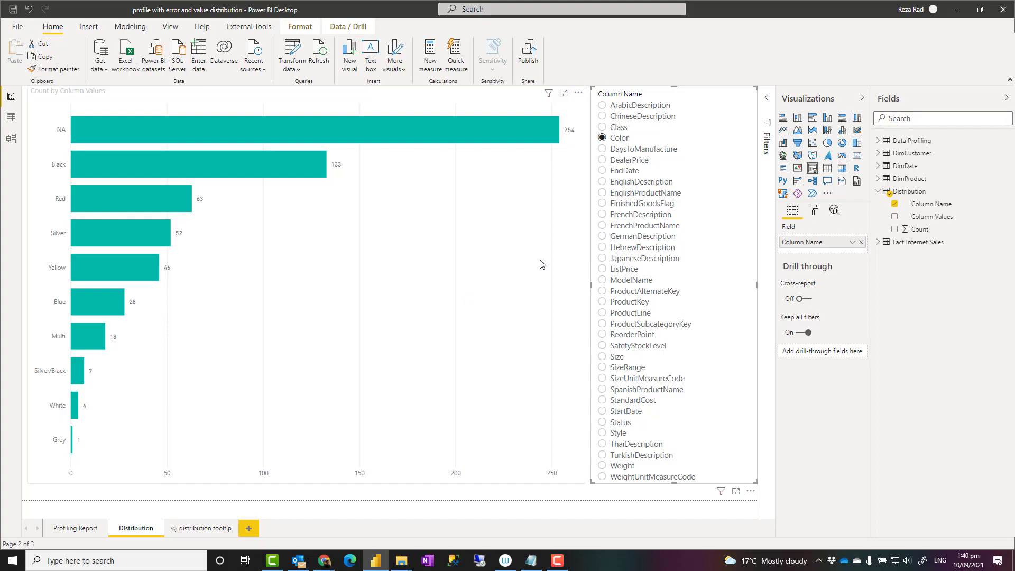
{"action": "left_click", "coordinate": [618, 127]}
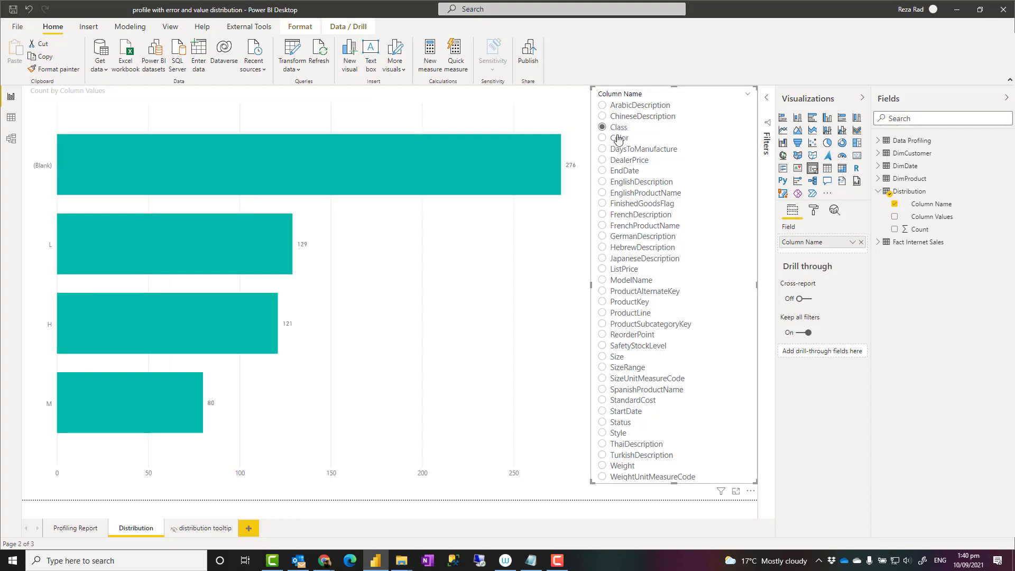
{"action": "left_click", "coordinate": [617, 357]}
{"action": "left_click", "coordinate": [622, 368]}
{"action": "left_click", "coordinate": [627, 334]}
{"action": "left_click", "coordinate": [631, 292]}
{"action": "left_click", "coordinate": [638, 182]}
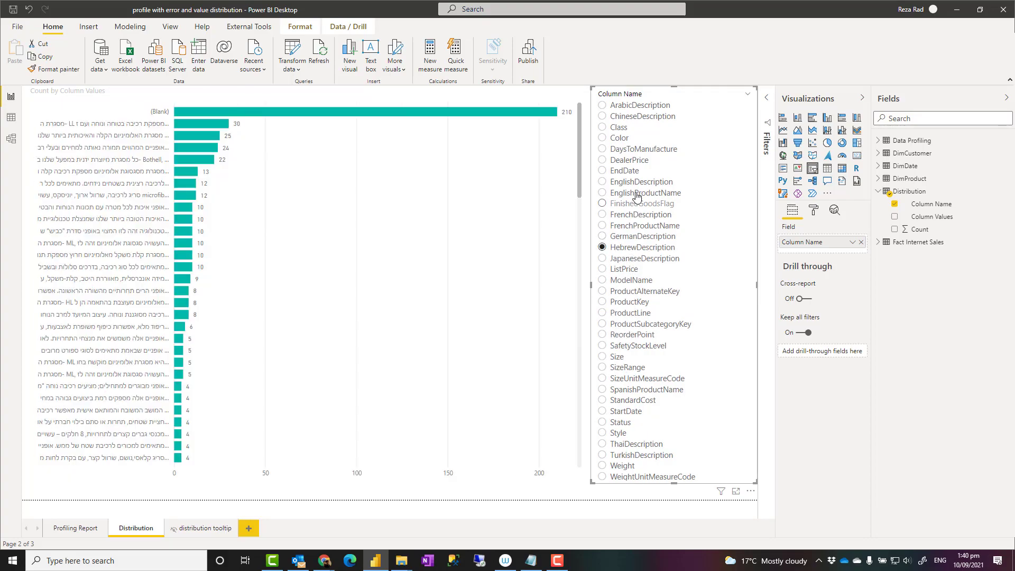
{"action": "left_click", "coordinate": [640, 193]}
{"action": "left_click", "coordinate": [632, 139]}
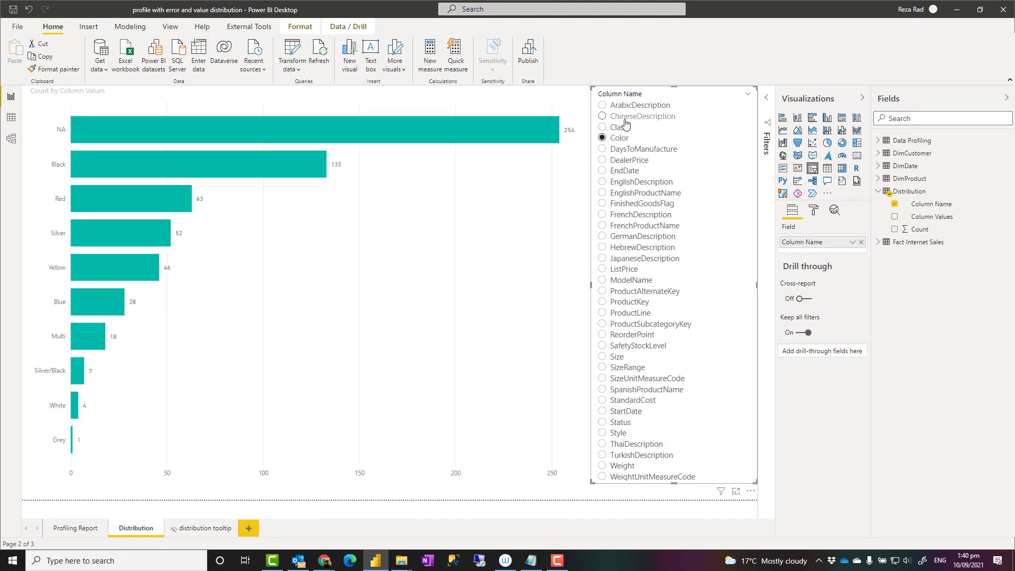
{"action": "left_click", "coordinate": [620, 128]}
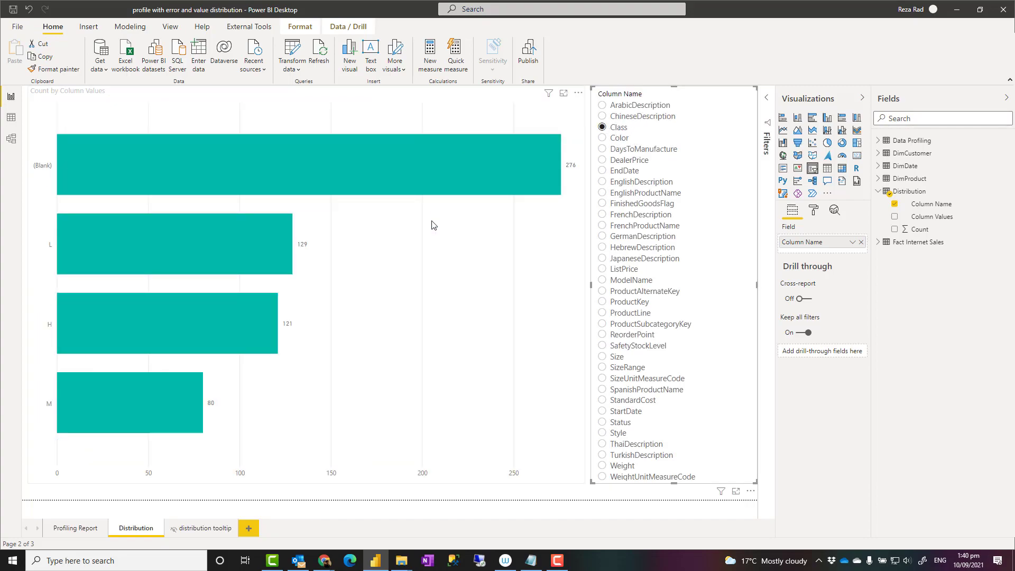
Inspect the Count by Column Values chart's fields and the distribution tooltip page's Column Name tooltip setup
{"action": "left_click", "coordinate": [439, 308]}
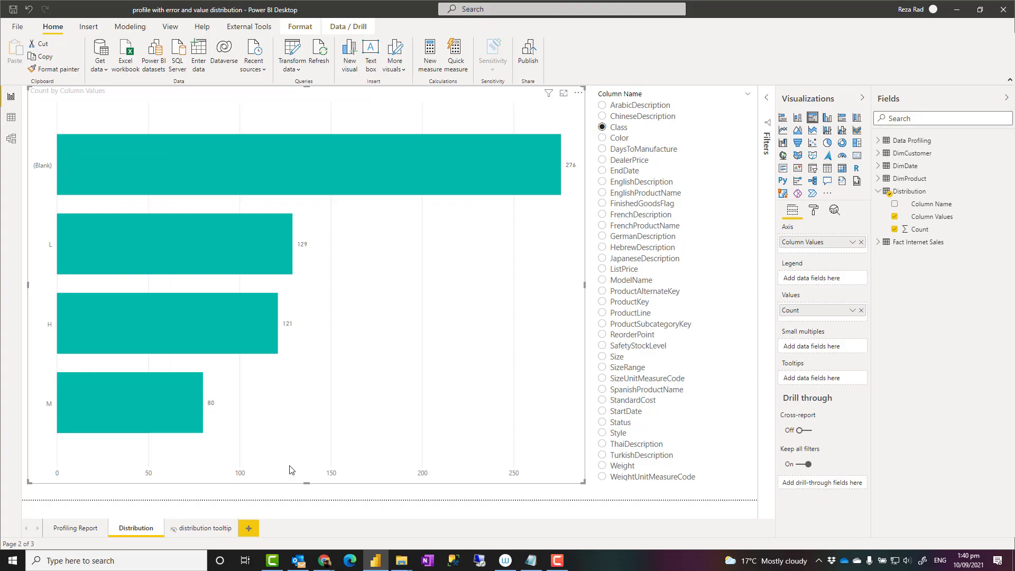
{"action": "left_click", "coordinate": [208, 530]}
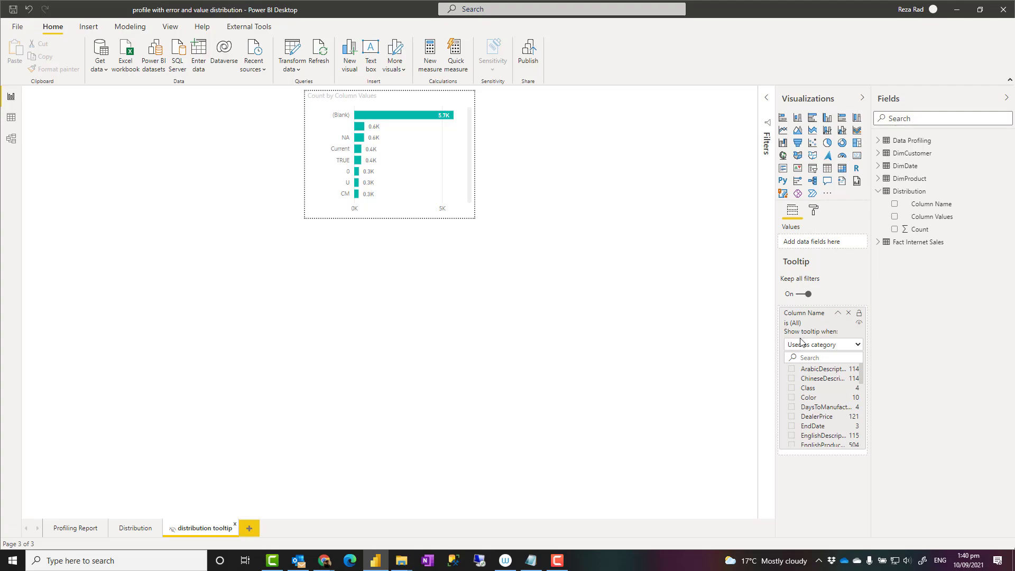
Preview the distribution tooltips on the Profiling Report table for Color, DaysToManufacture, EnglishDescription and FinishedGoodsFlag
{"action": "left_click", "coordinate": [74, 528]}
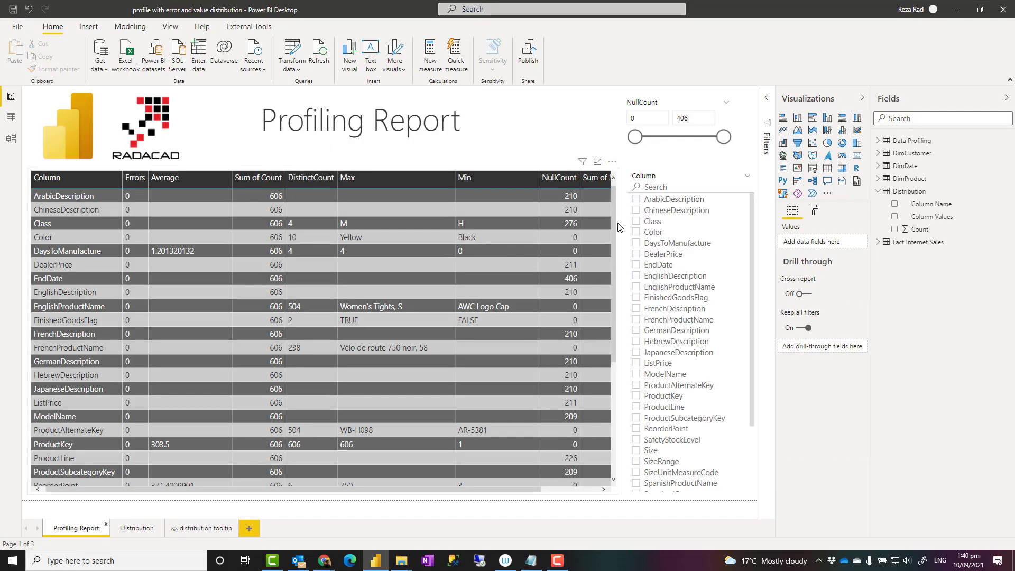
{"action": "left_click", "coordinate": [614, 224]}
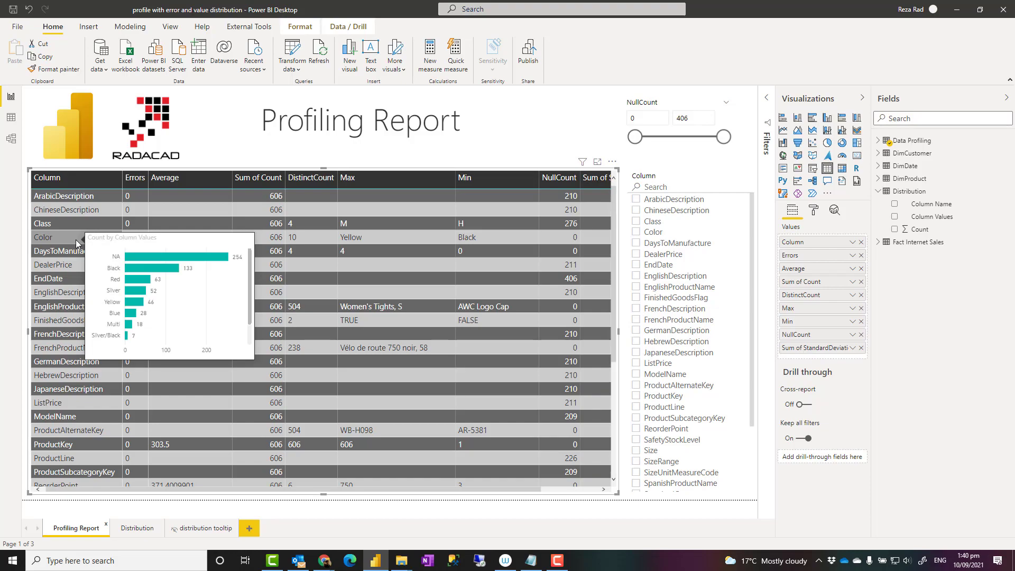
{"action": "mouse_move", "coordinate": [67, 251]}
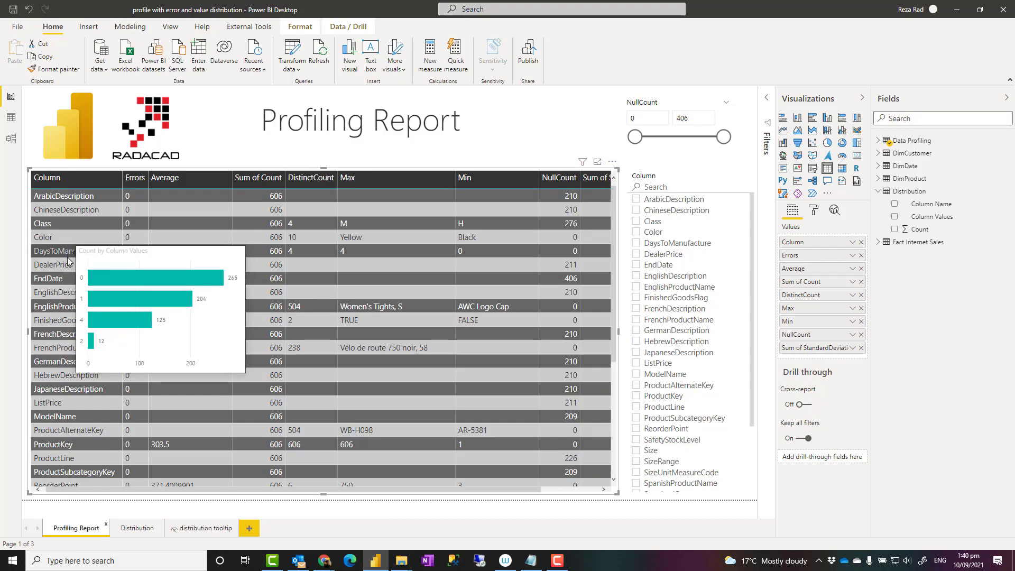
{"action": "mouse_move", "coordinate": [67, 278]}
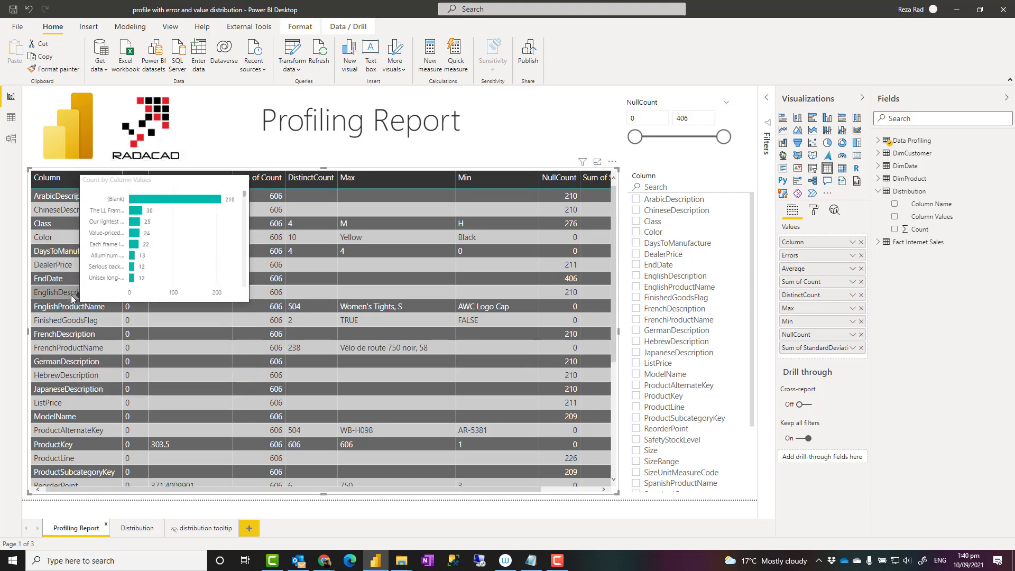
{"action": "mouse_move", "coordinate": [71, 319]}
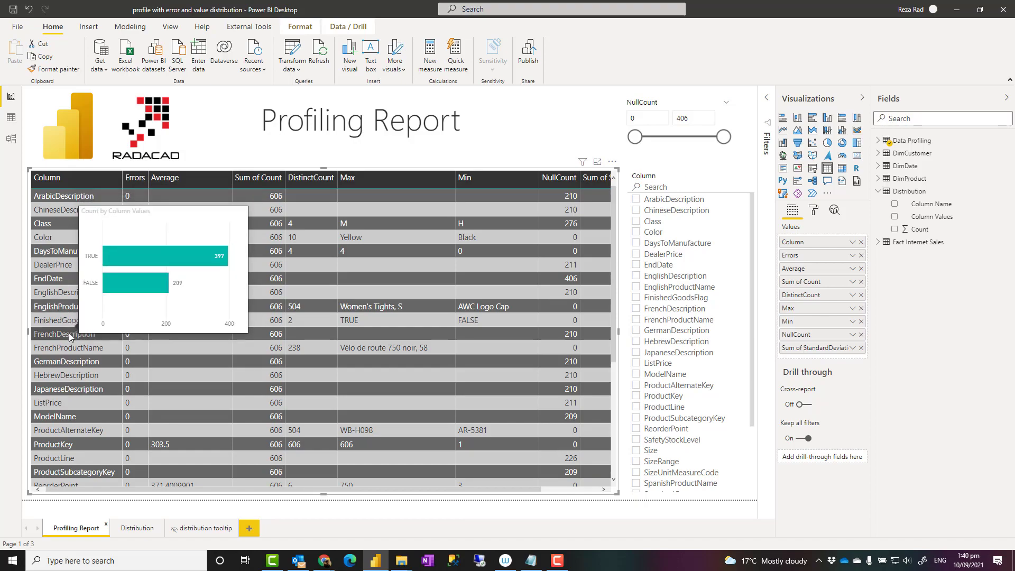